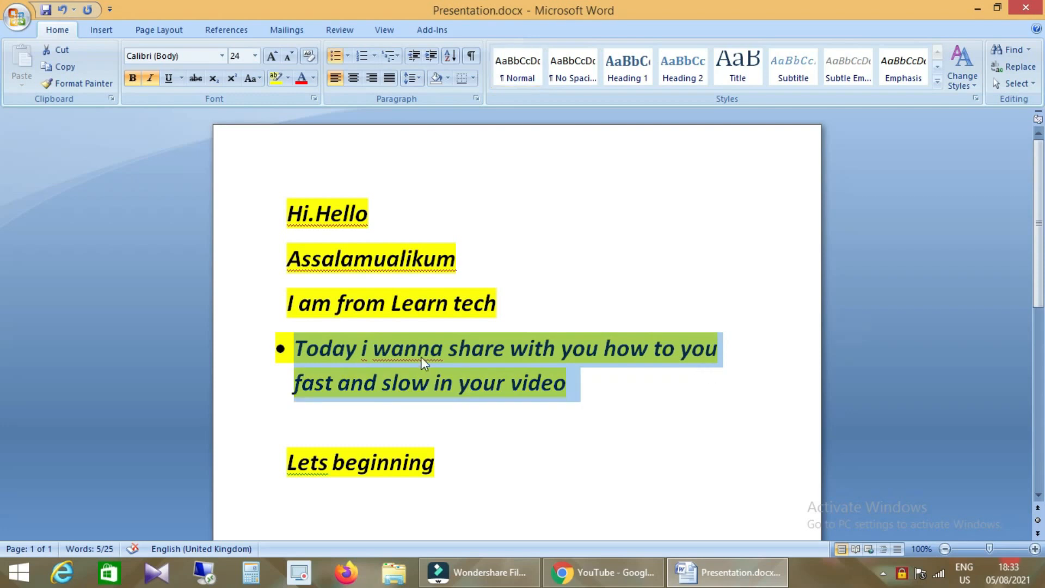
- Leave blank space below "Lets beginning" and add the line "You need a an software"
scroll(331, 445, down, 1)
click(289, 425)
click(451, 425)
key(Return)
key(Return)
key(Return)
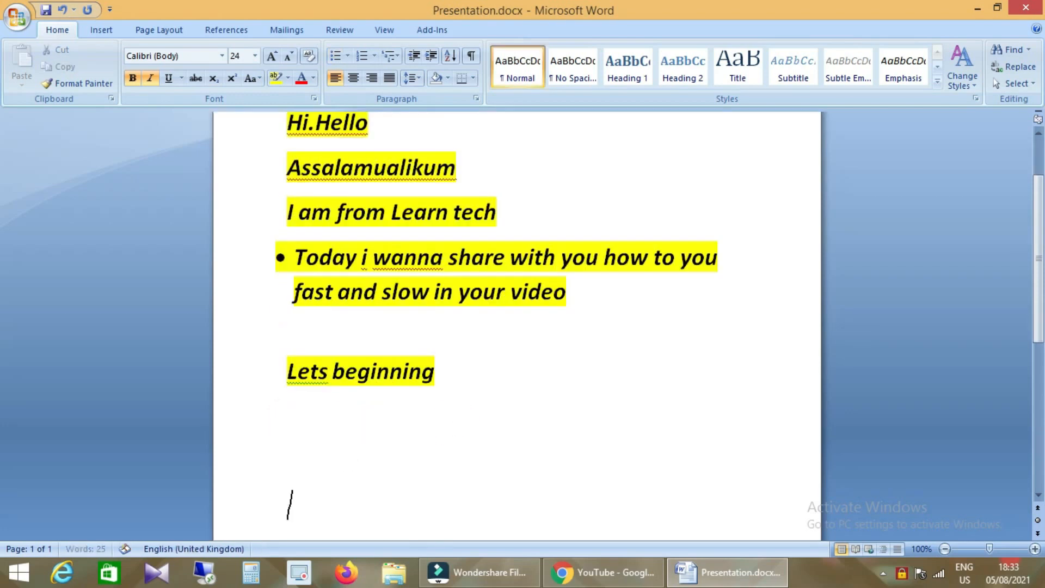
text(you need a an si)
key(BackSpace)
text(oft)
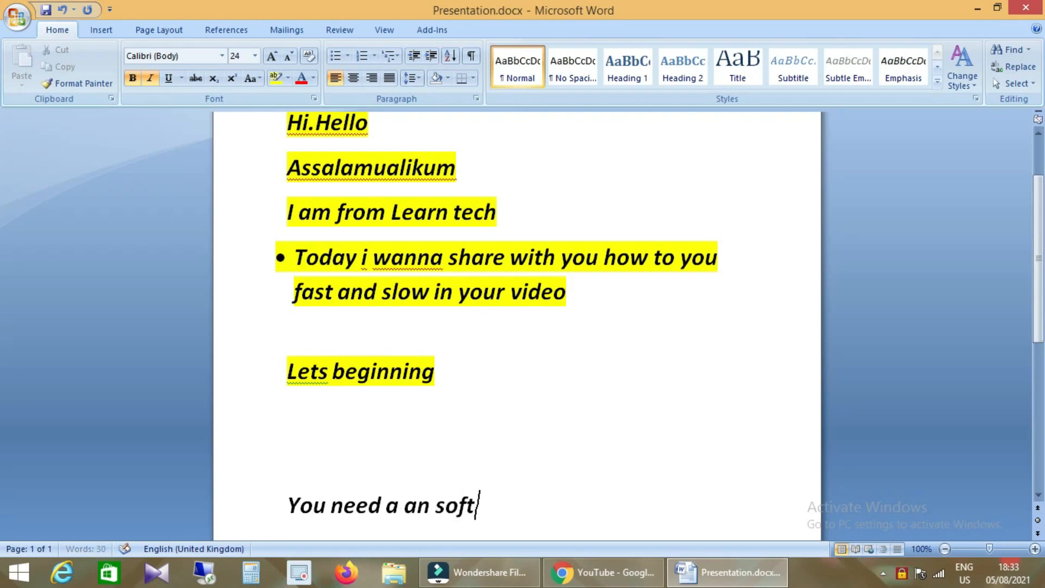
text(ware)
key(Return)
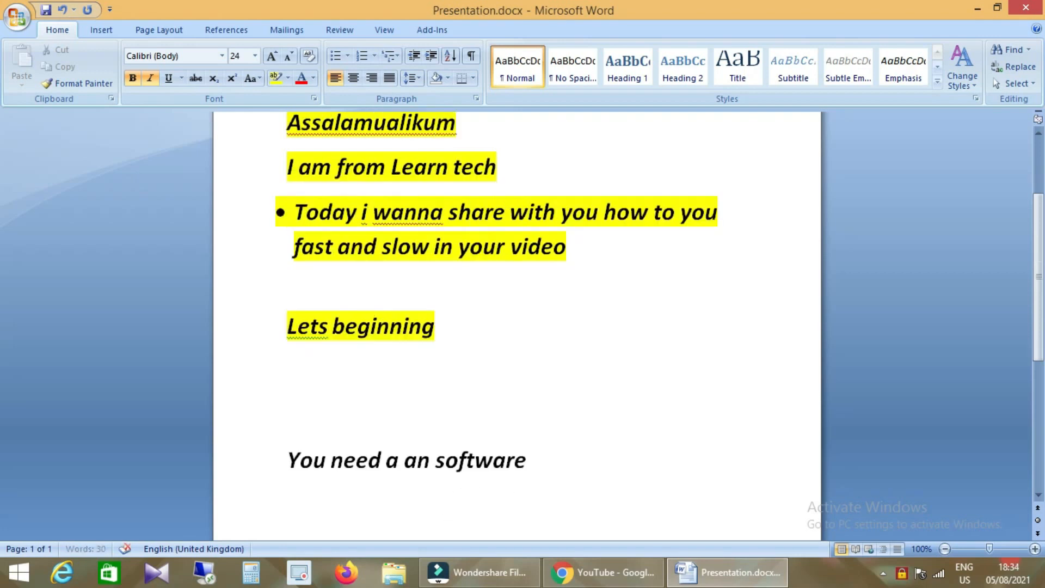
- Add the lines "Software is Filmora x" and "How to you download this and install i provide in my last videos"
text(Softwa)
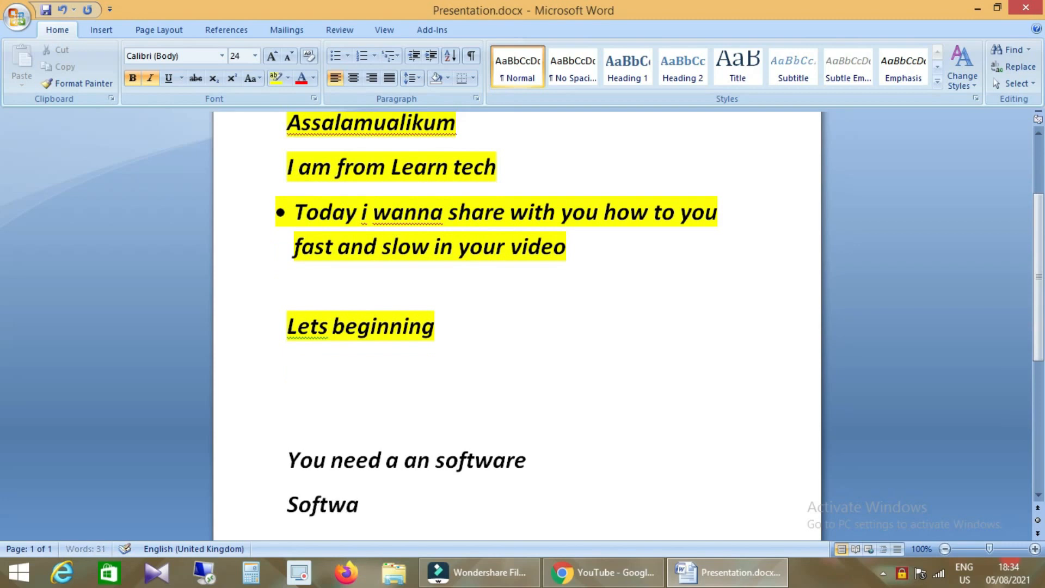
text(re is F)
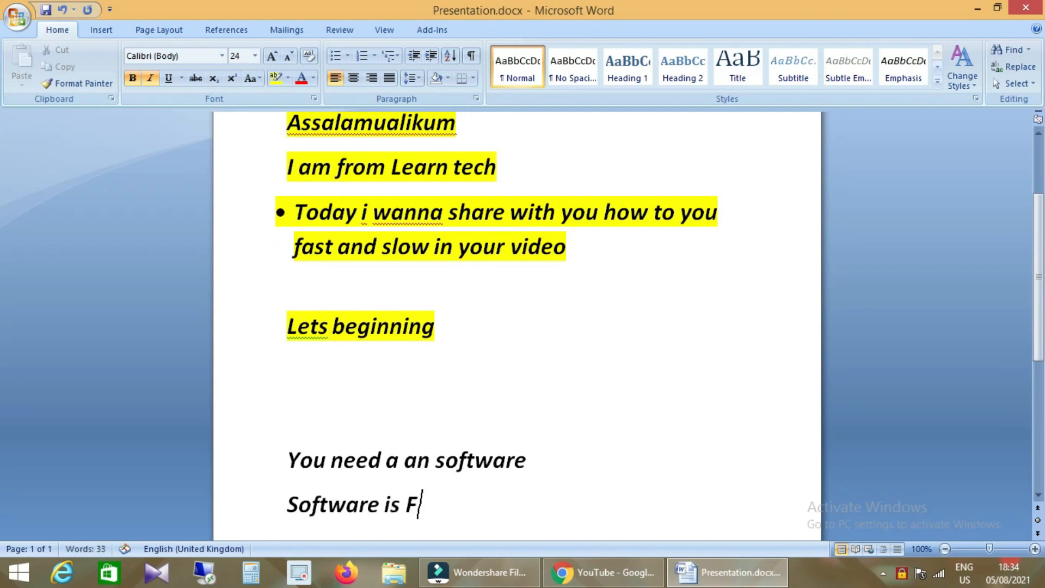
text(ilmora x)
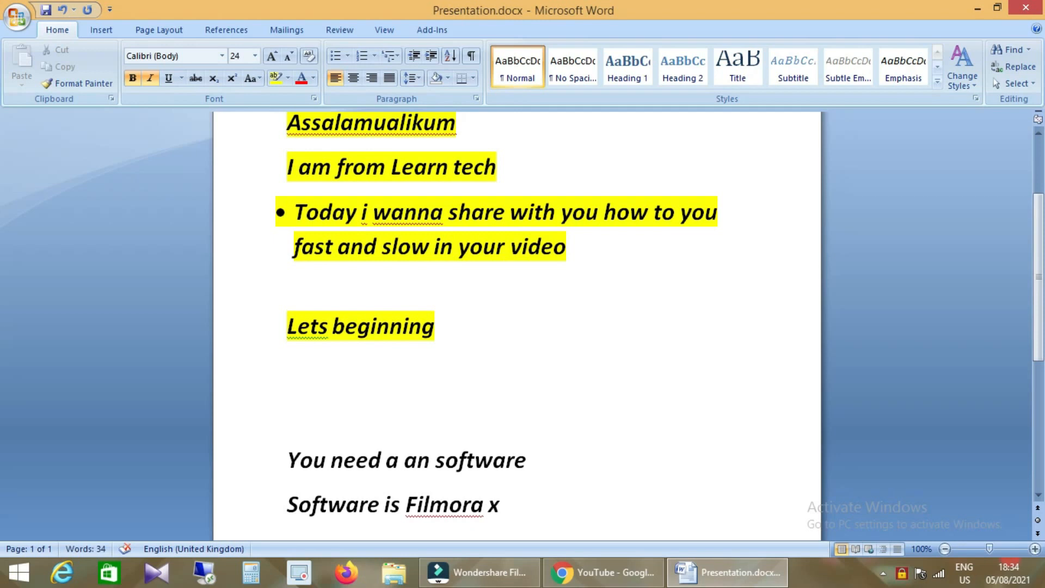
key(Return)
text(how to you download this and install)
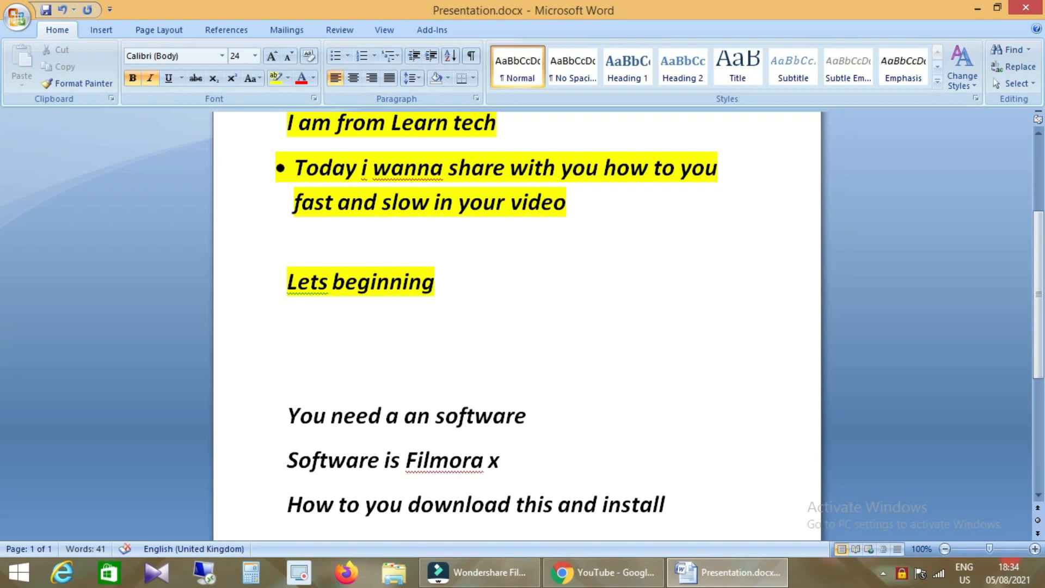
text( i provide in my last videos)
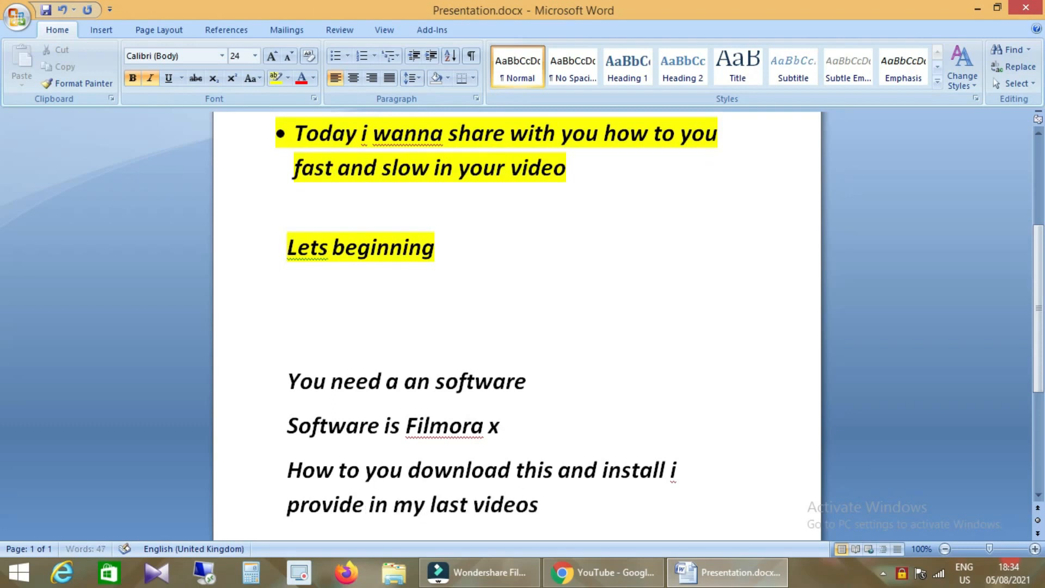
- Add a closing line reading "You watch this" at the end of the document
key(Return)
text(you )
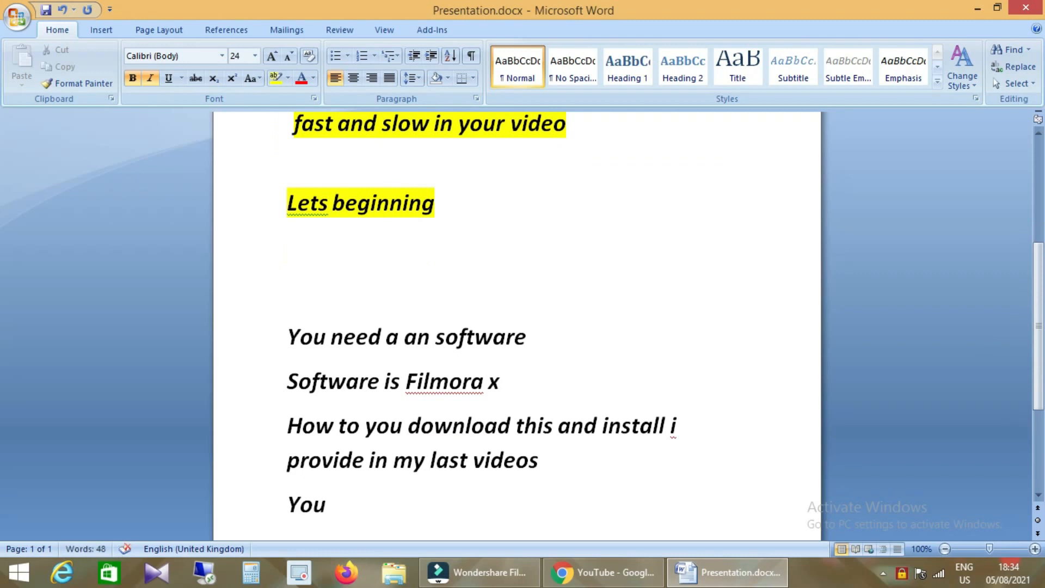
text(watch this)
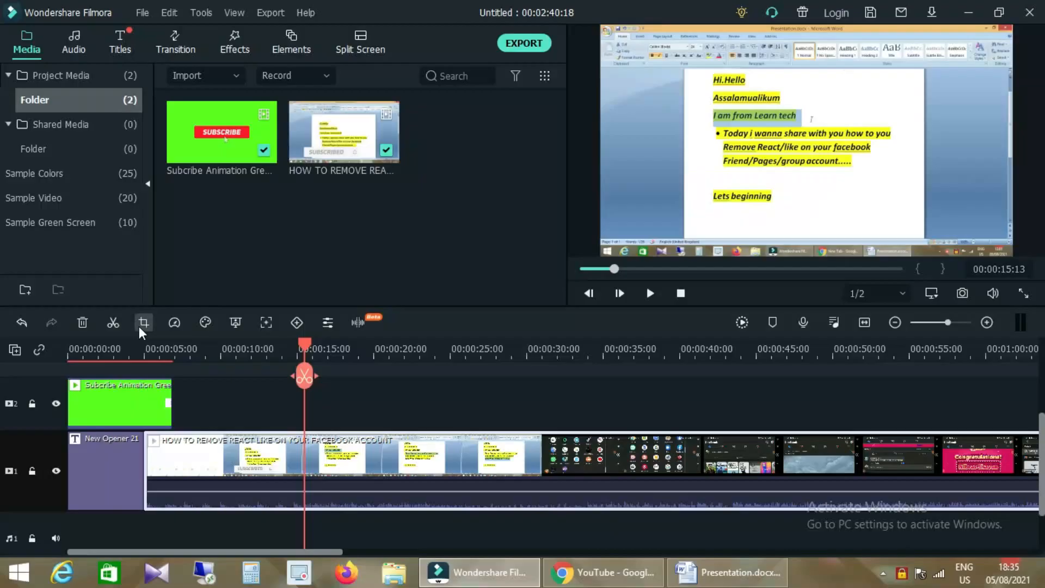
- In Filmora, set a custom speed of 1.30x for the long screen-recording clip on video track 1
click(173, 323)
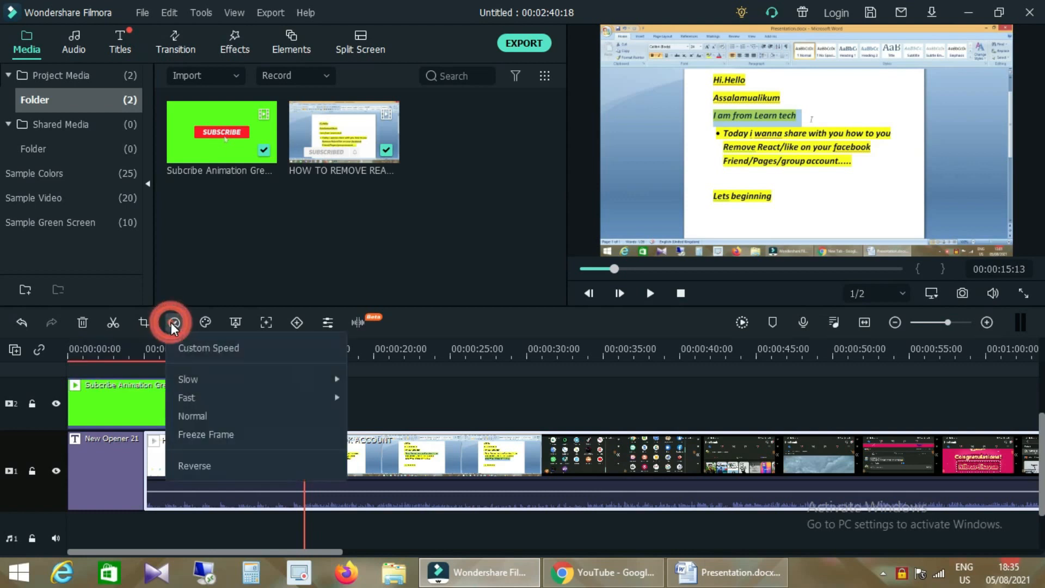
click(226, 351)
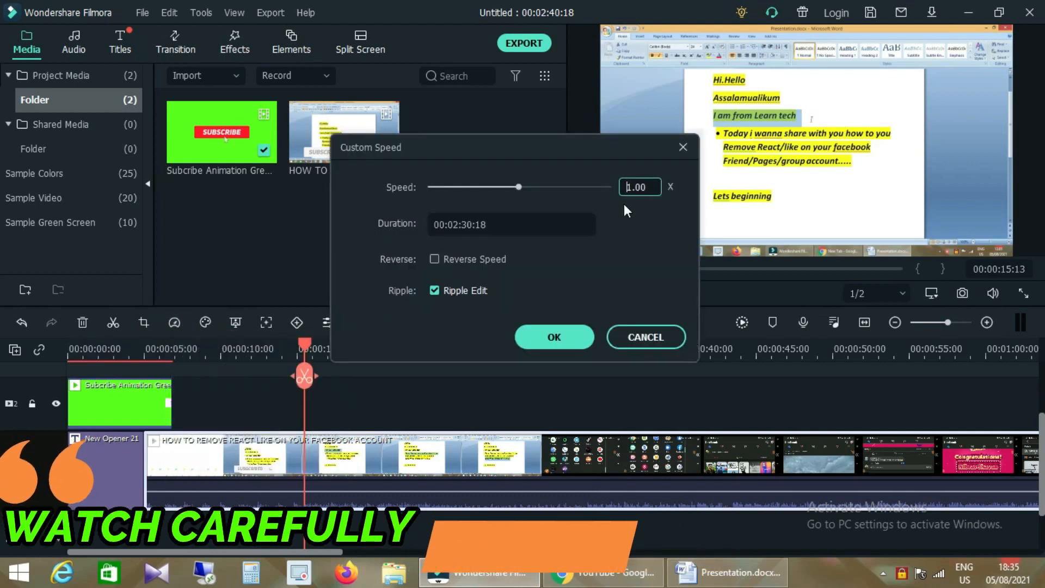
click(636, 186)
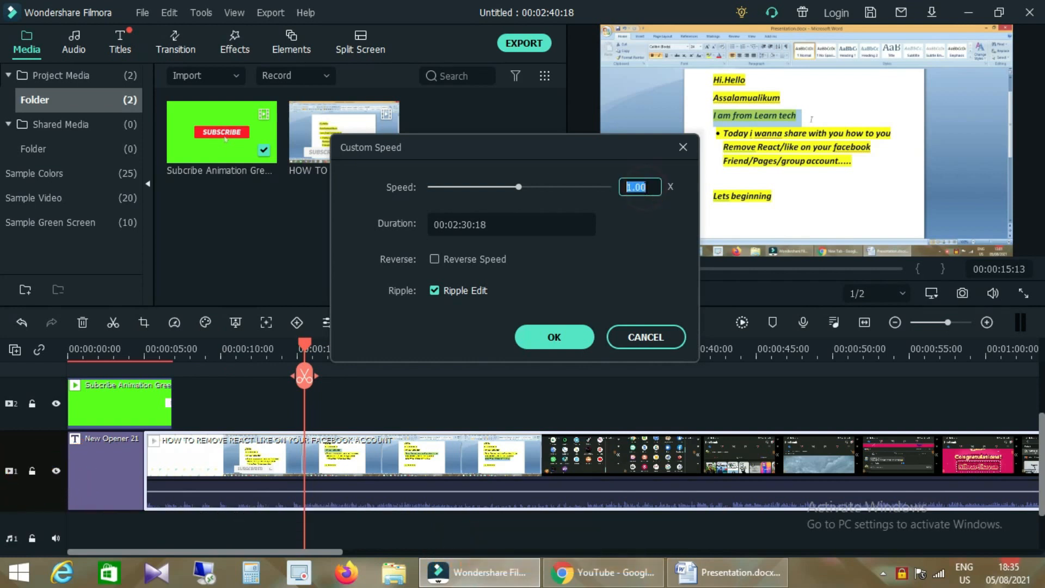
click(642, 187)
text(30)
click(550, 339)
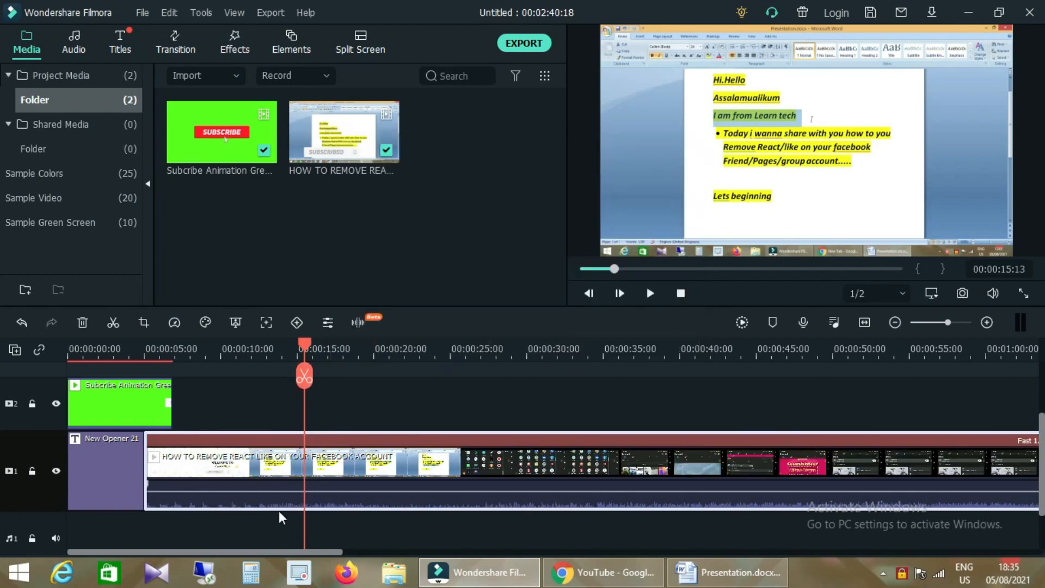
- Split the sped-up clip at about 25 seconds and again at 00:00:52:07
mouse_move(292, 552)
mouse_down()
mouse_move(623, 547)
mouse_move(357, 560)
mouse_move(277, 552)
mouse_up()
drag(307, 354, 867, 354)
click(116, 325)
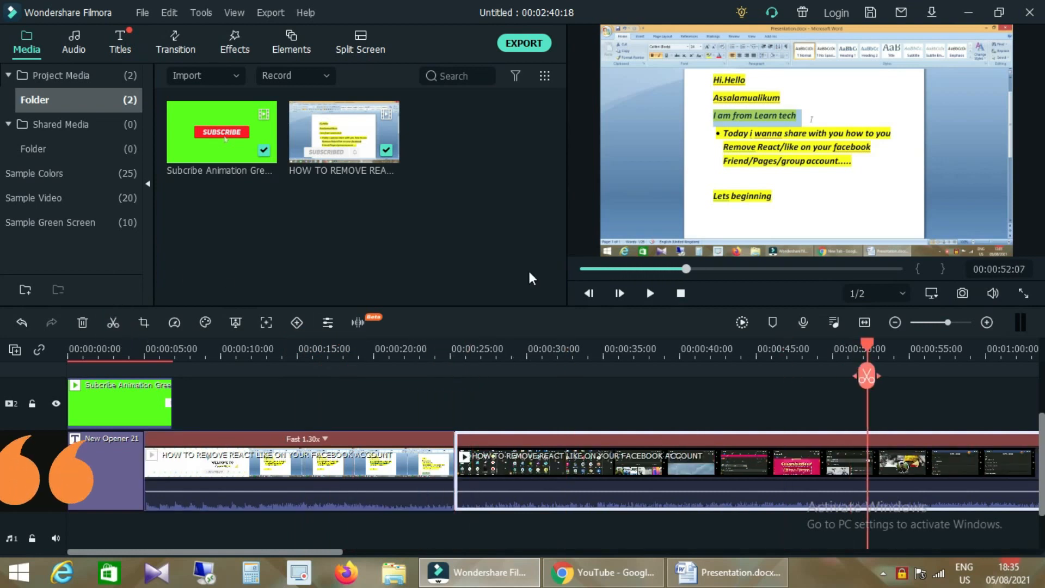
click(113, 322)
- Set the custom speed of the first segment, directly after the opener, to 1.40x
drag(308, 552, 238, 552)
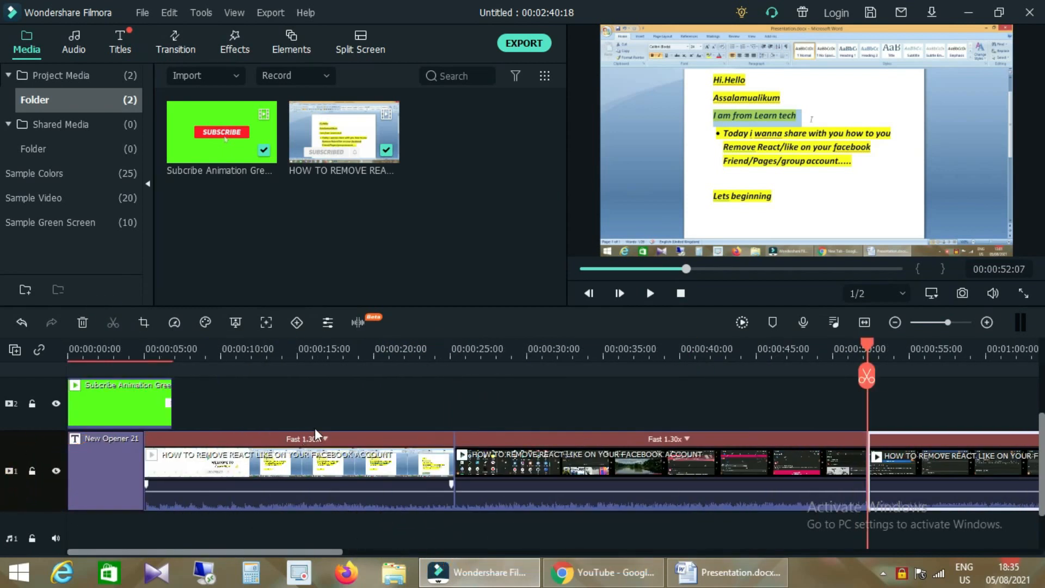
click(343, 405)
click(278, 459)
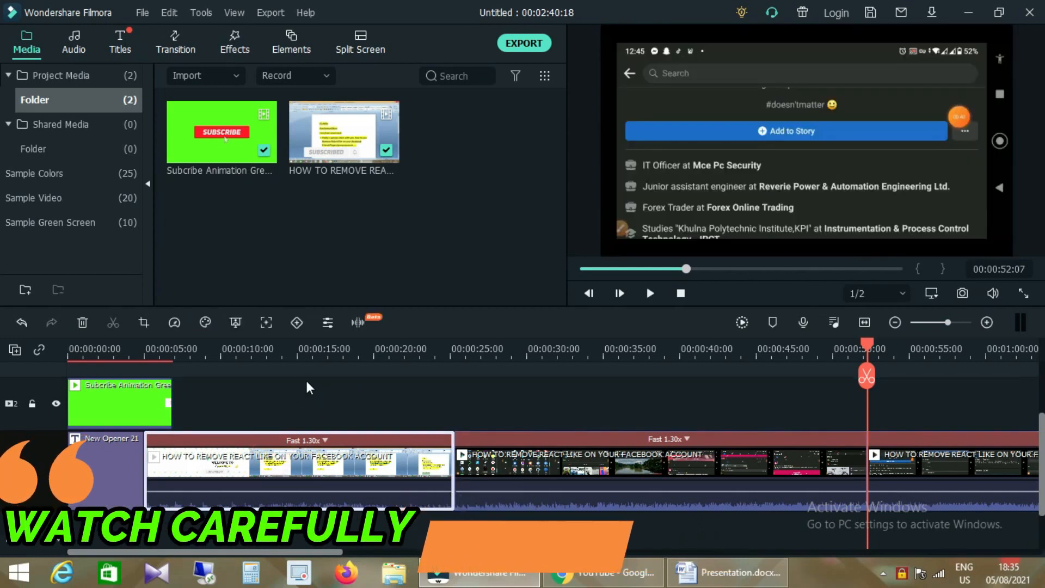
click(174, 323)
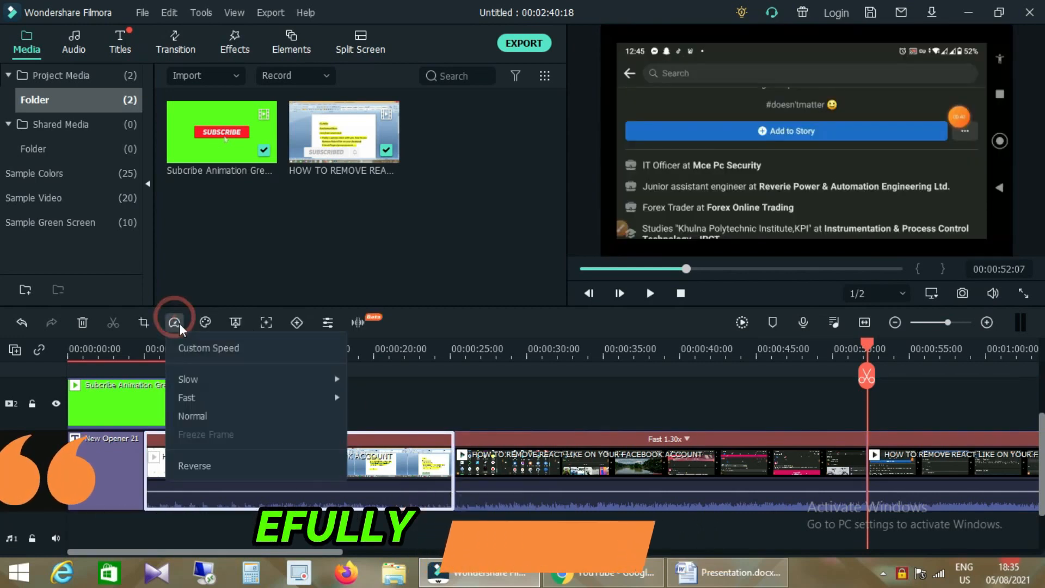
click(236, 353)
click(648, 190)
drag(636, 188, 640, 189)
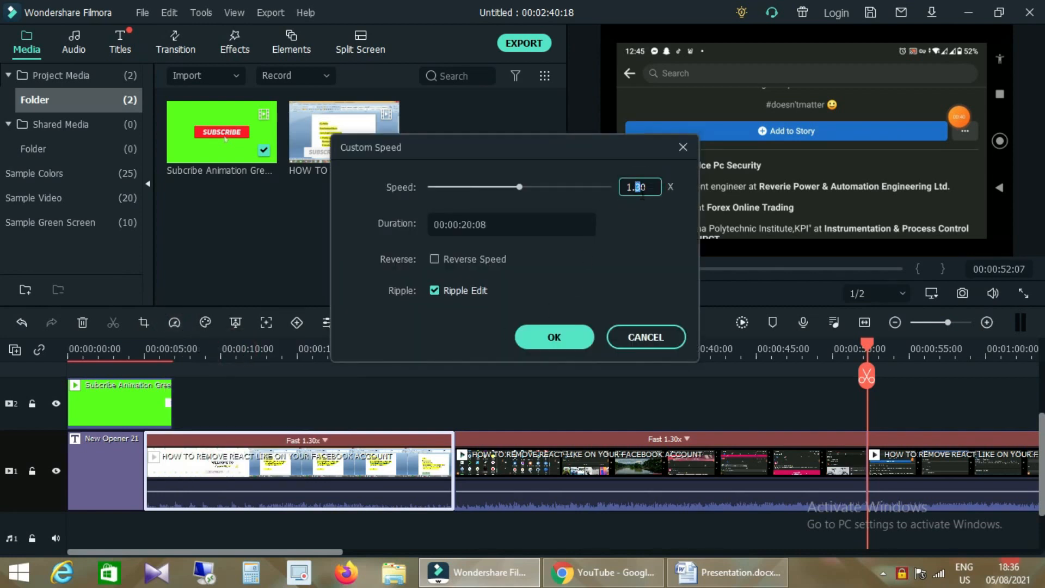
click(566, 335)
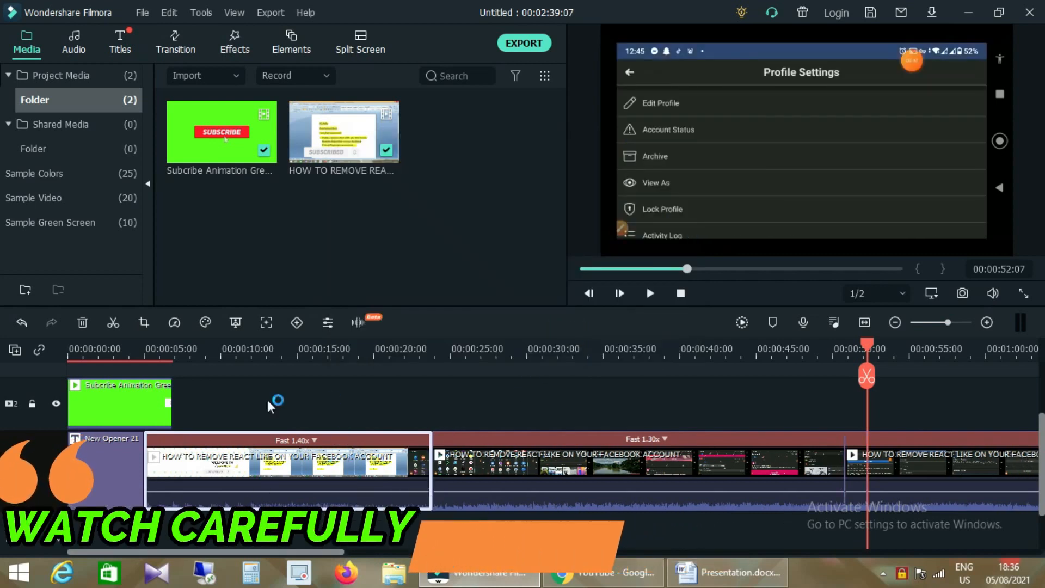
- Set the custom speed of the second segment of the recording to 1.40x
drag(329, 557, 352, 553)
click(476, 482)
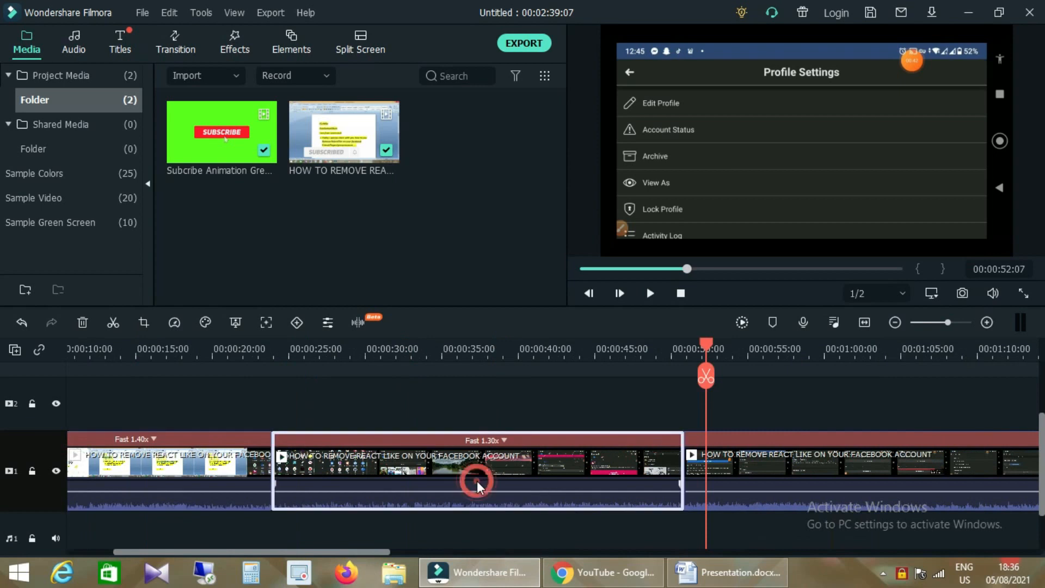
click(176, 323)
click(198, 348)
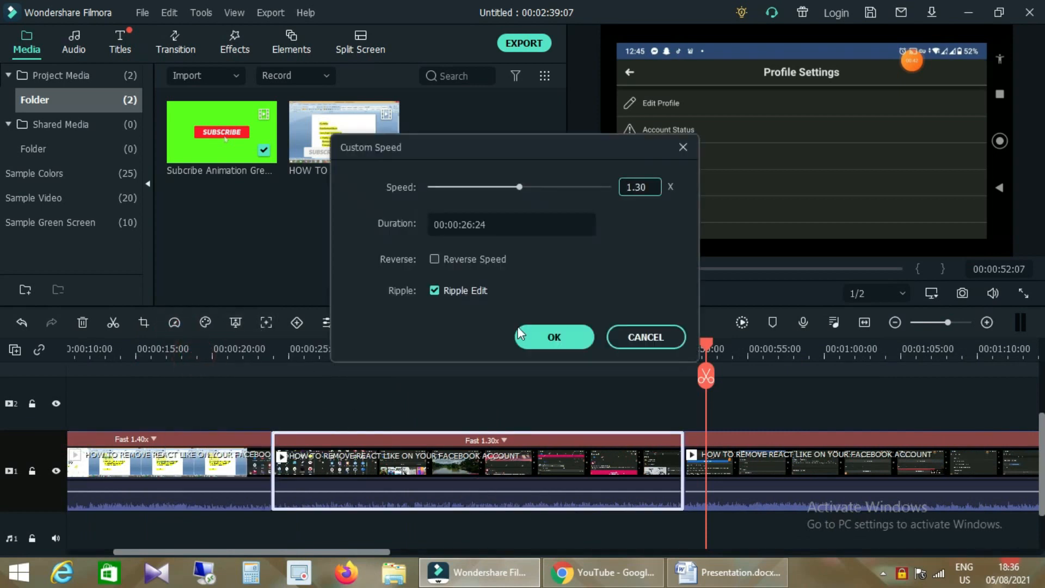
click(637, 187)
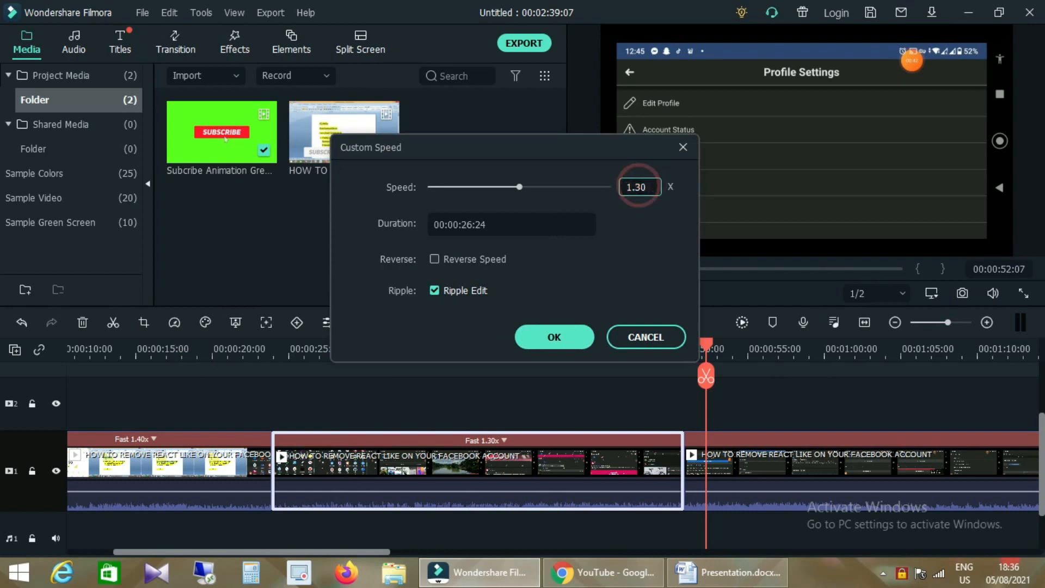
click(554, 336)
- Split the remaining 1.30x segment at 00:01:09:04
click(397, 548)
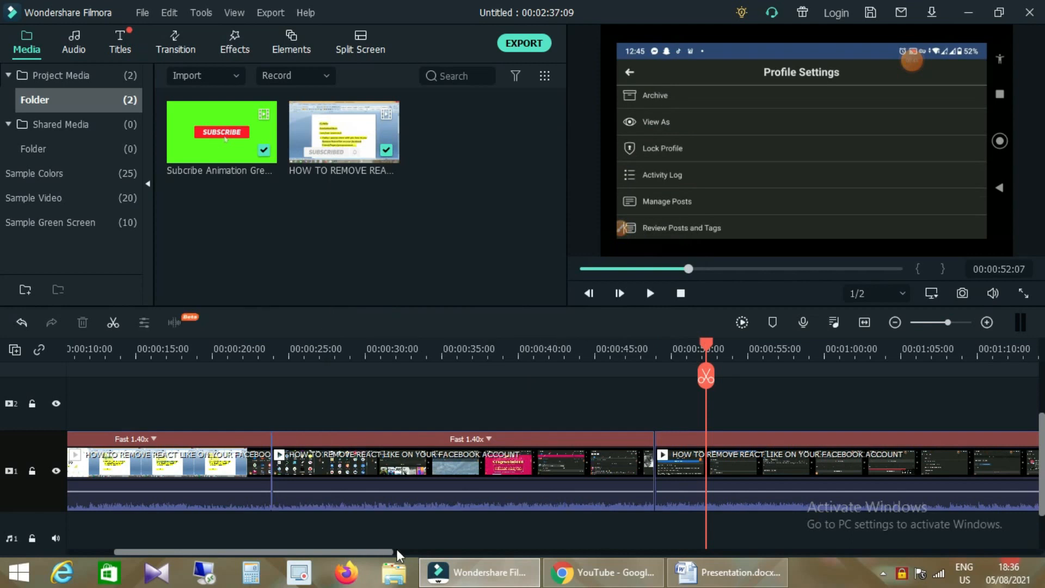
scroll(396, 549, down, 1)
drag(377, 551, 478, 553)
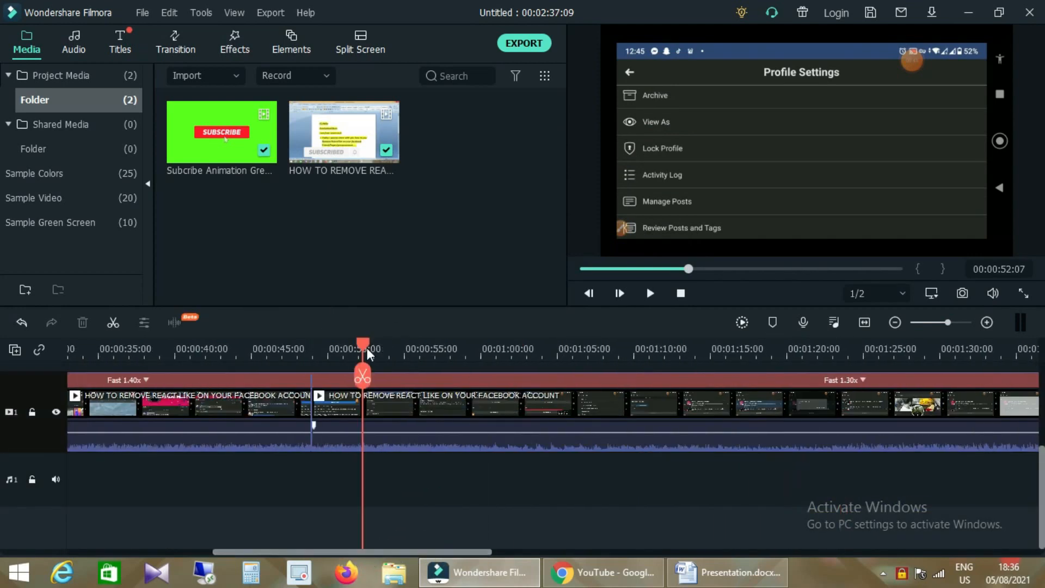
drag(368, 352, 621, 353)
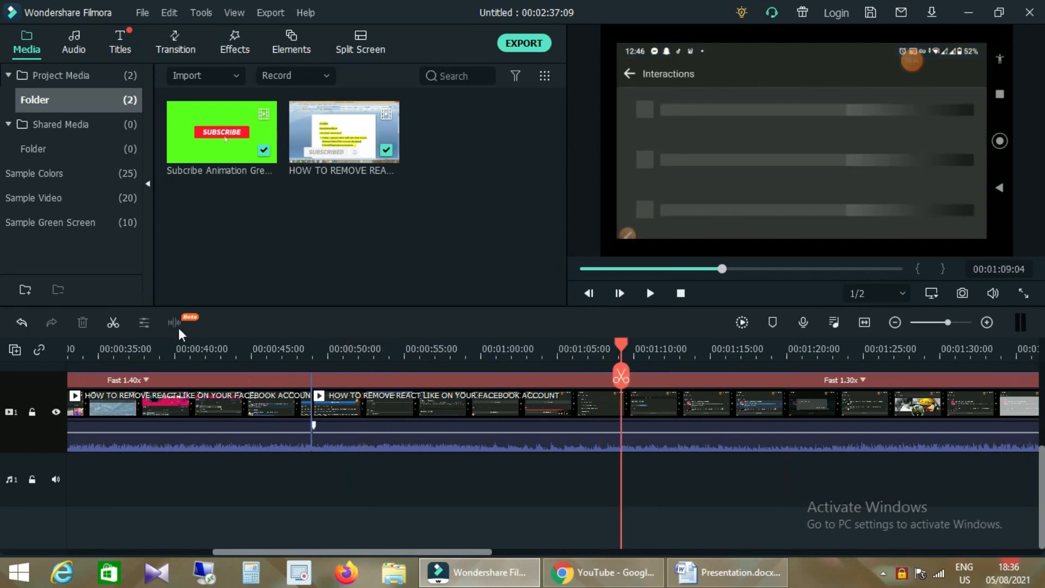
click(114, 327)
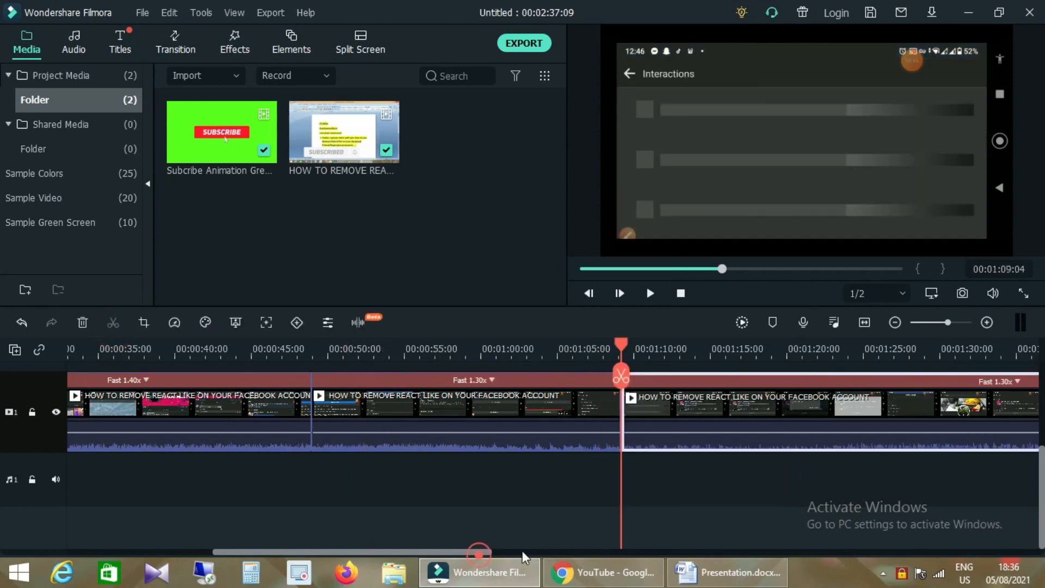
click(486, 547)
drag(481, 551, 597, 549)
drag(648, 471, 165, 414)
scroll(414, 499, up, 1)
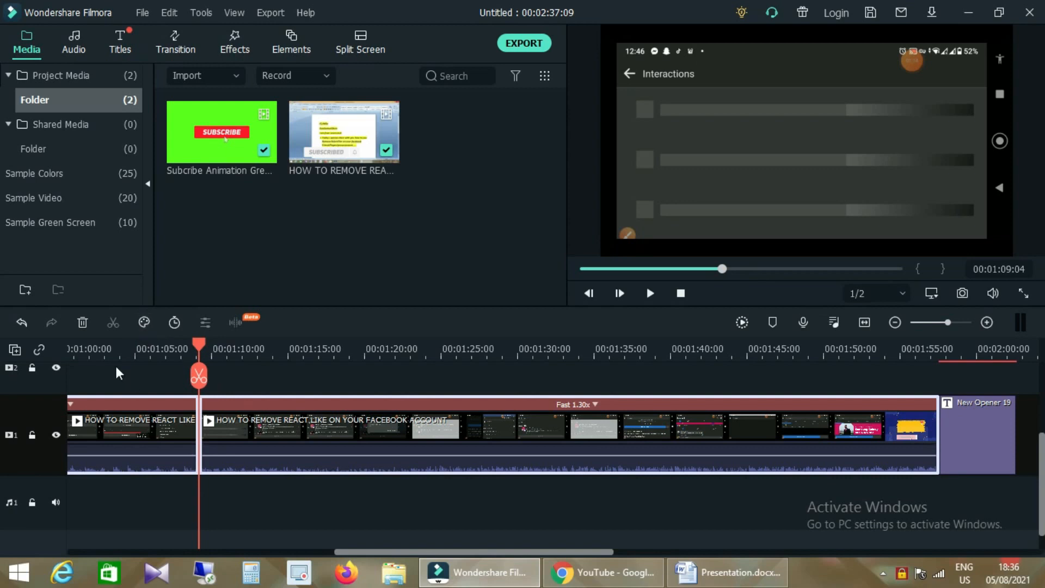
click(291, 502)
- Set the custom speed of the third segment, just before the newest split, to 1.40x
drag(387, 552, 272, 552)
click(521, 413)
right_click(495, 423)
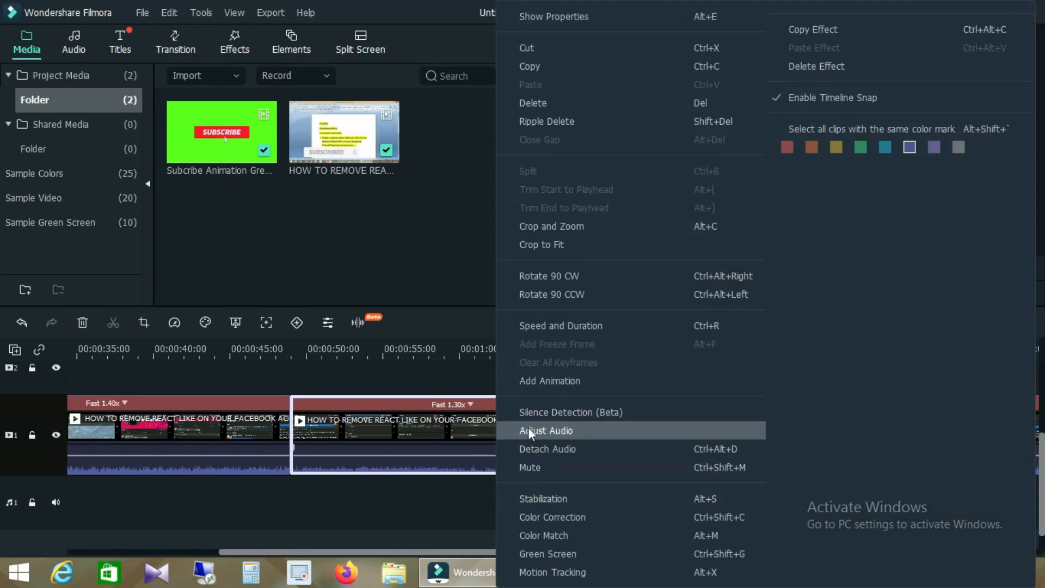
click(577, 324)
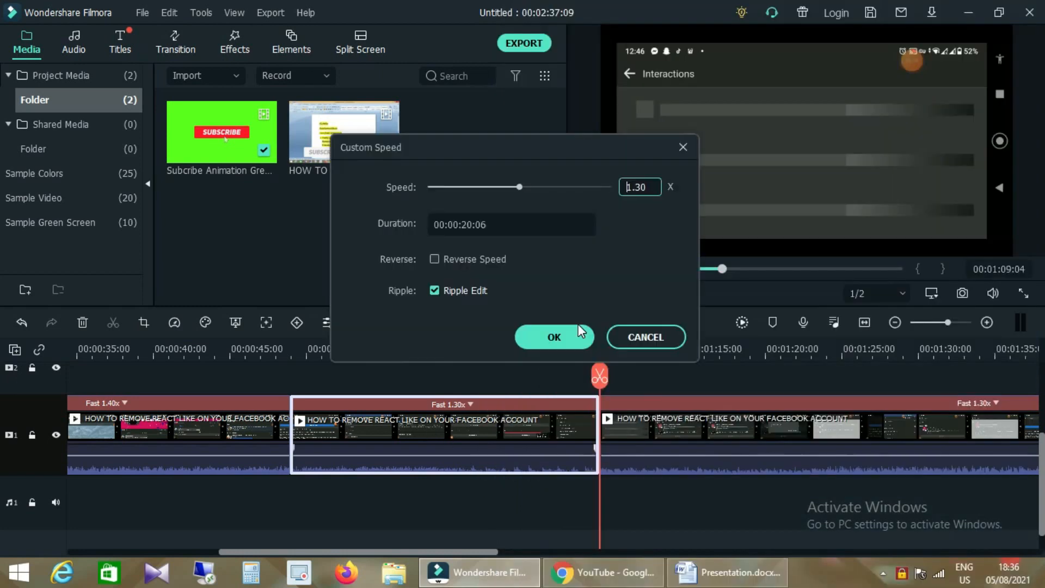
click(643, 186)
click(640, 187)
text(4)
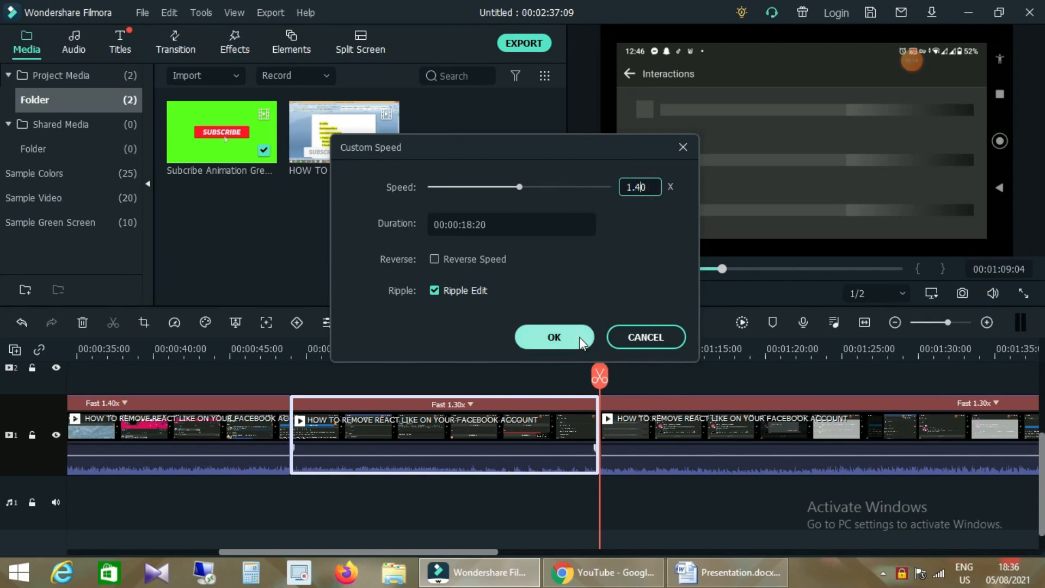
click(569, 341)
- Set the custom speed of the last segment, after the newest split, to 1.40x and return to the timeline's start
right_click(688, 433)
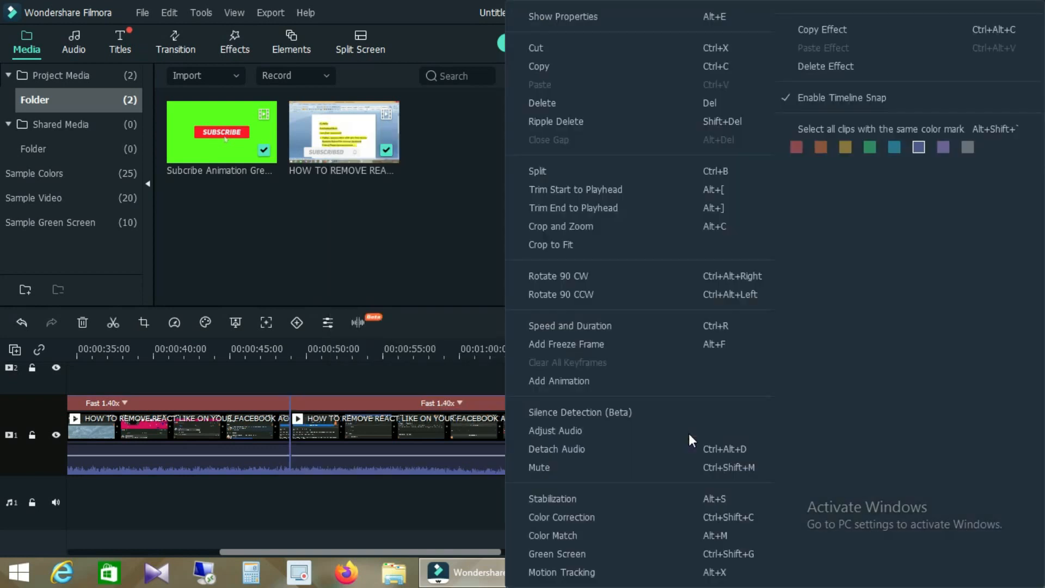
click(617, 329)
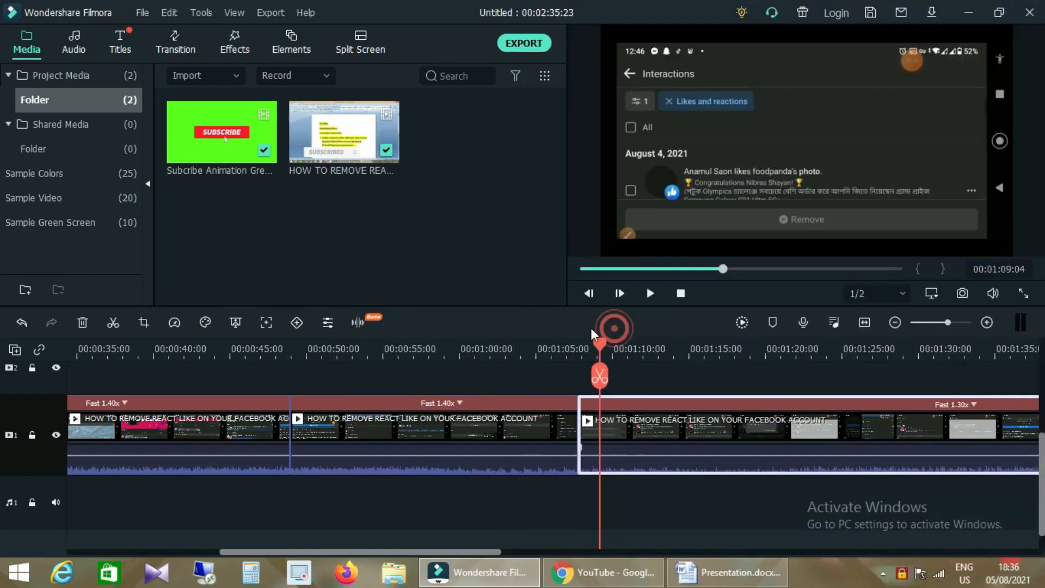
click(638, 188)
double_click(642, 185)
click(643, 185)
click(640, 192)
drag(641, 189, 637, 189)
text(40)
click(567, 337)
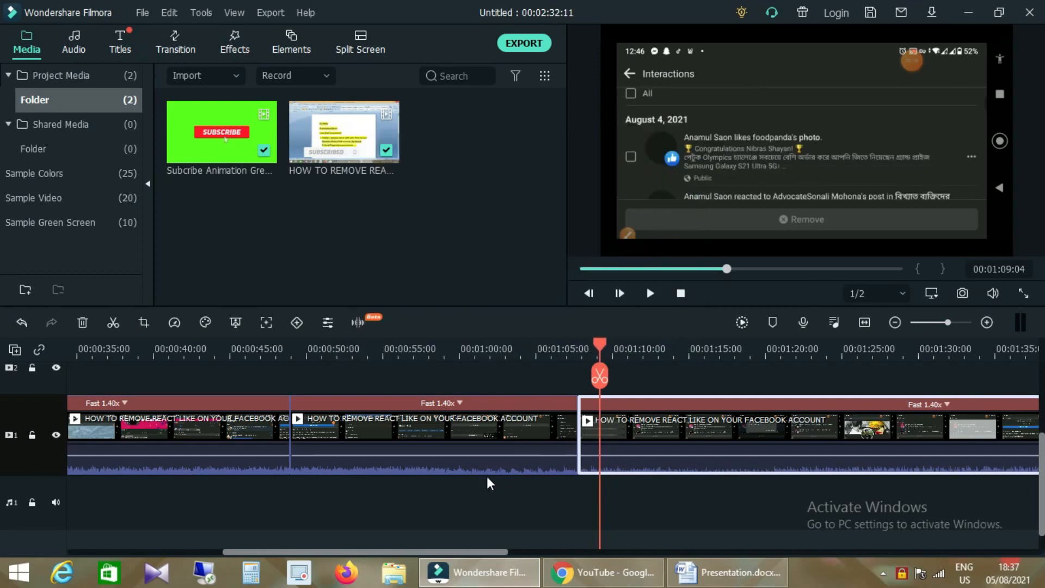
click(482, 551)
drag(498, 550, 271, 536)
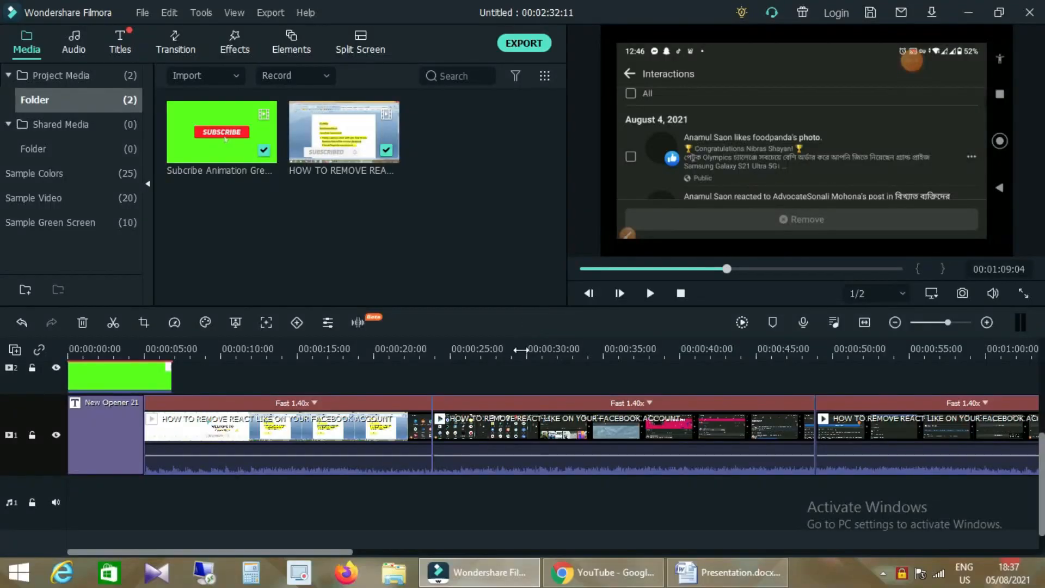
- Set the custom speed of the first segment of the recording to 0.80x
right_click(357, 444)
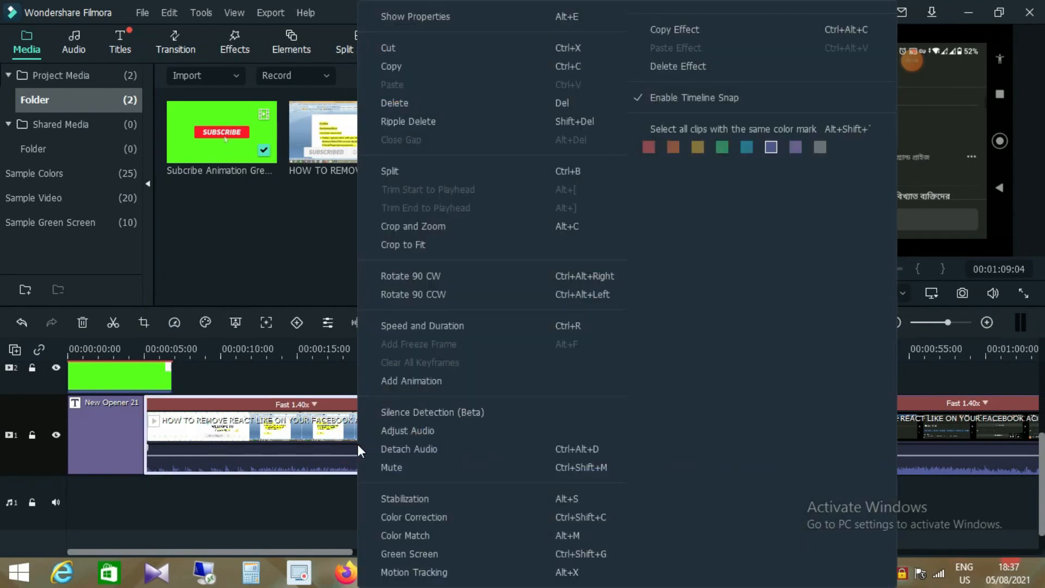
click(425, 328)
double_click(645, 187)
key(BackSpace)
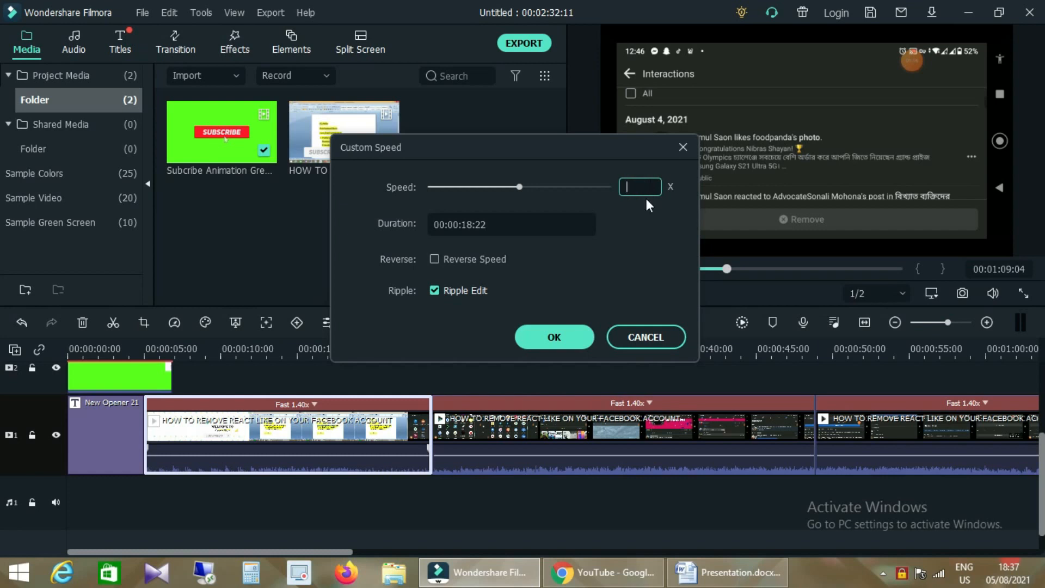
text(.80)
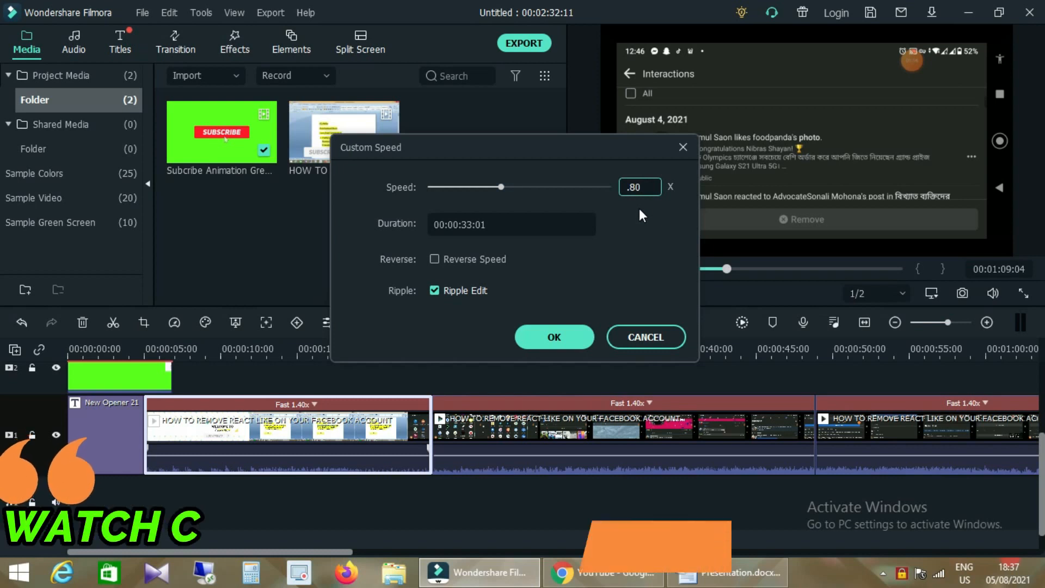
click(562, 341)
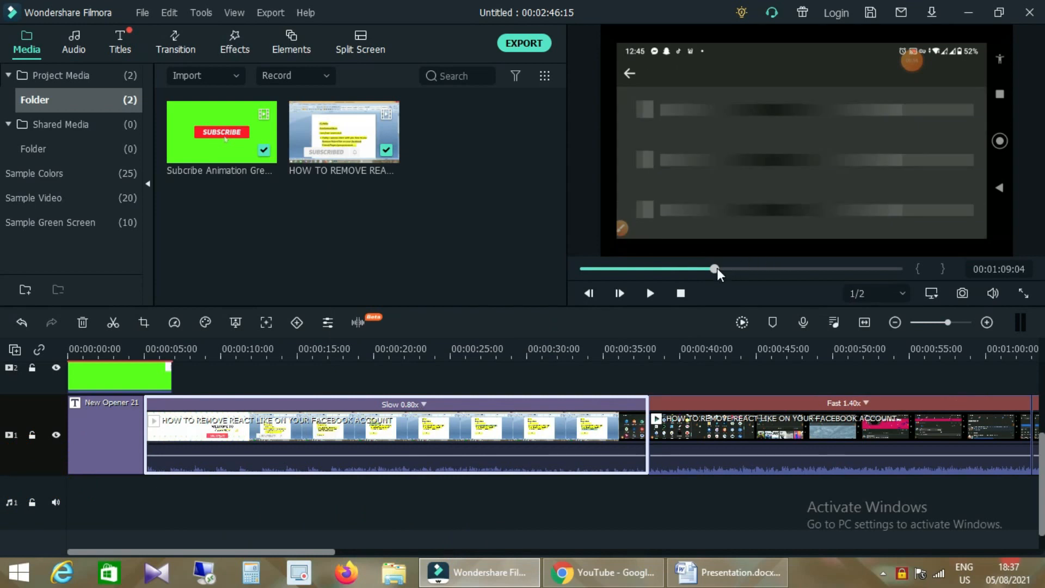
- Play back part of the slowed first segment and part of the faster second segment to compare their speeds
drag(715, 269, 597, 269)
click(652, 293)
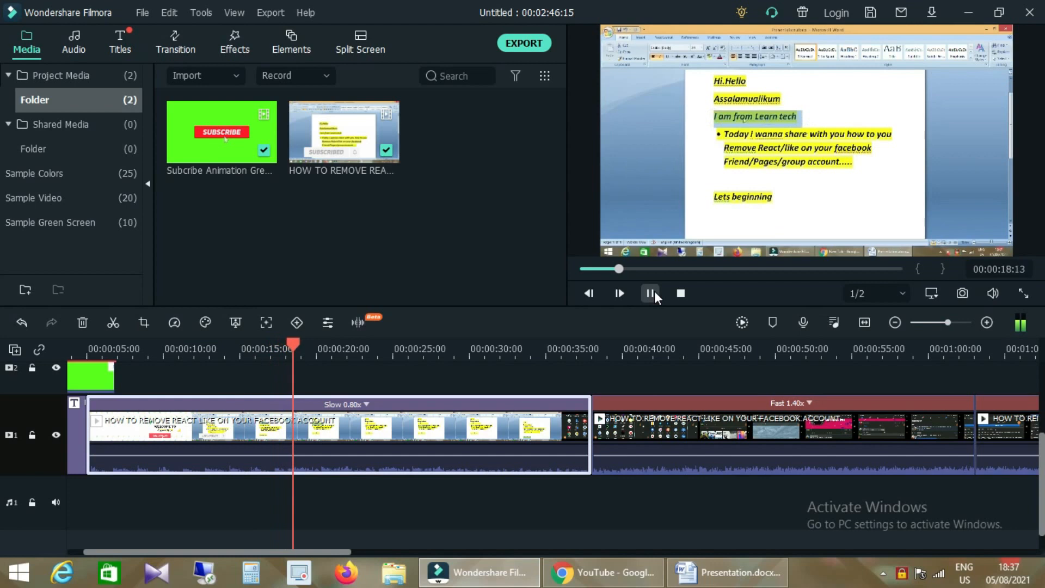
click(654, 292)
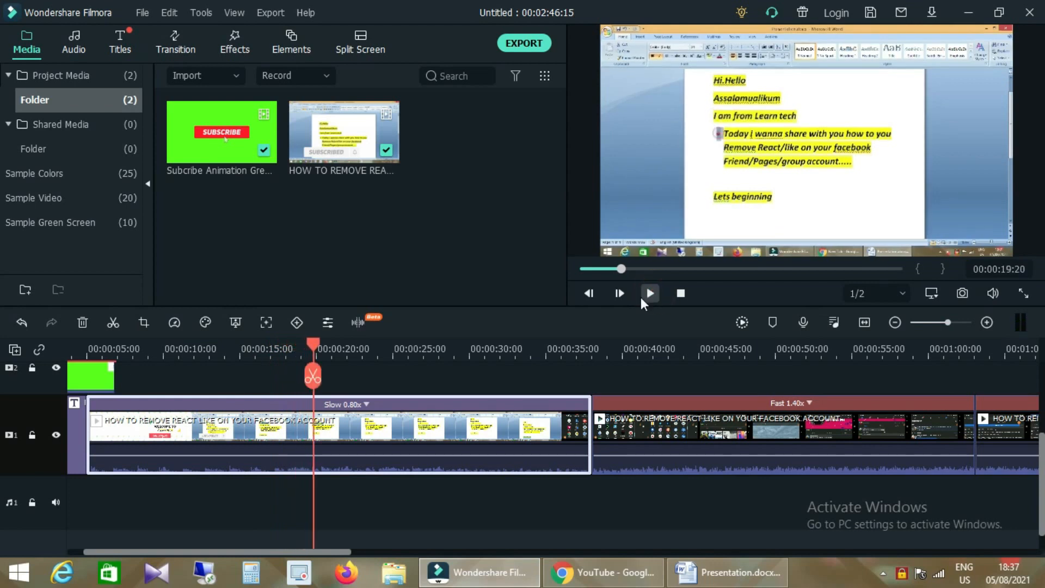
drag(322, 349, 649, 350)
click(648, 291)
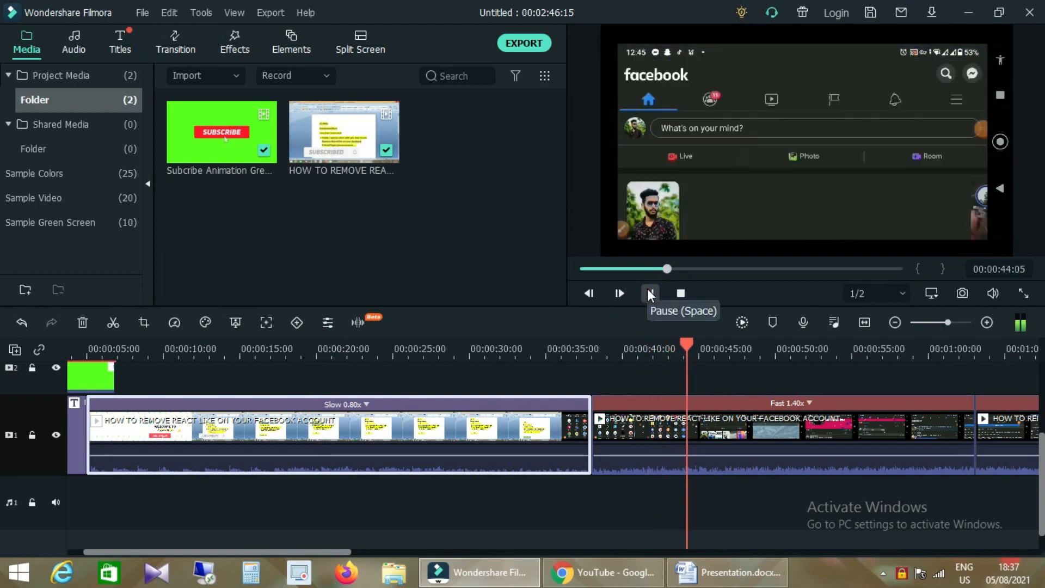
click(649, 292)
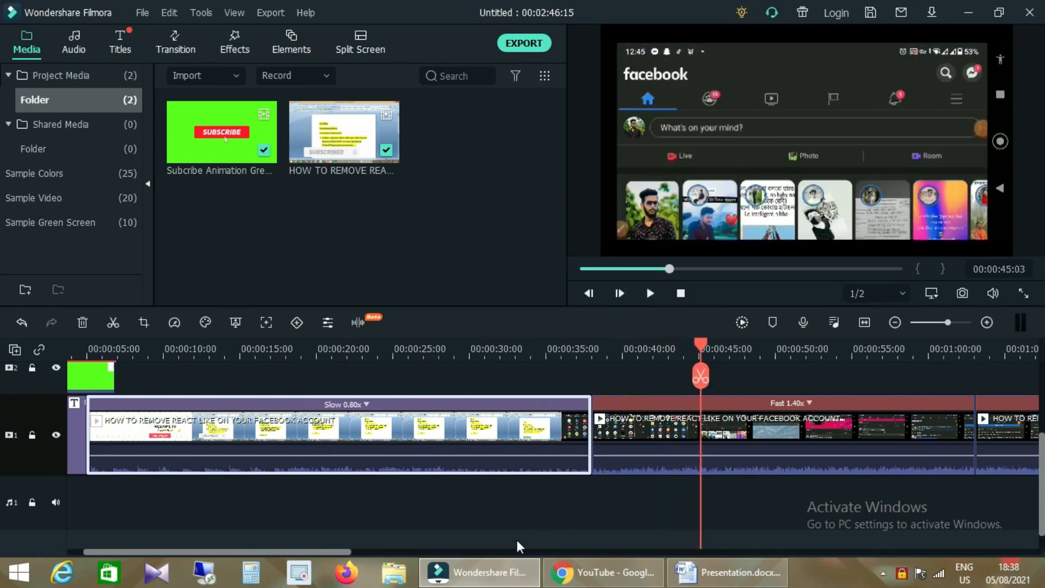
- Set the custom speed of the second segment of the recording to 0.56x
drag(354, 551, 478, 551)
click(401, 406)
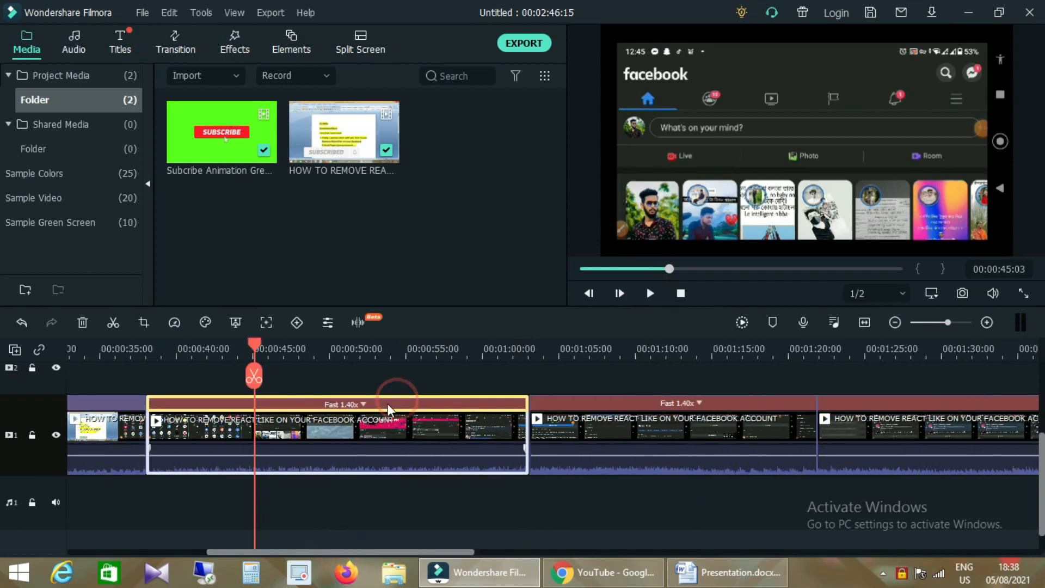
right_click(365, 401)
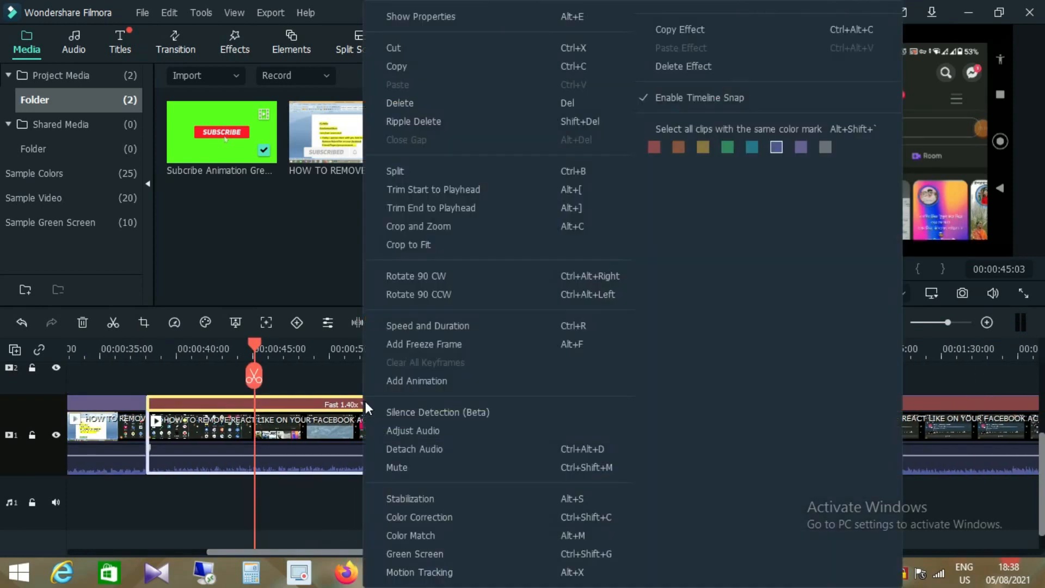
click(451, 327)
drag(652, 187, 646, 187)
drag(485, 183, 443, 187)
drag(516, 190, 477, 192)
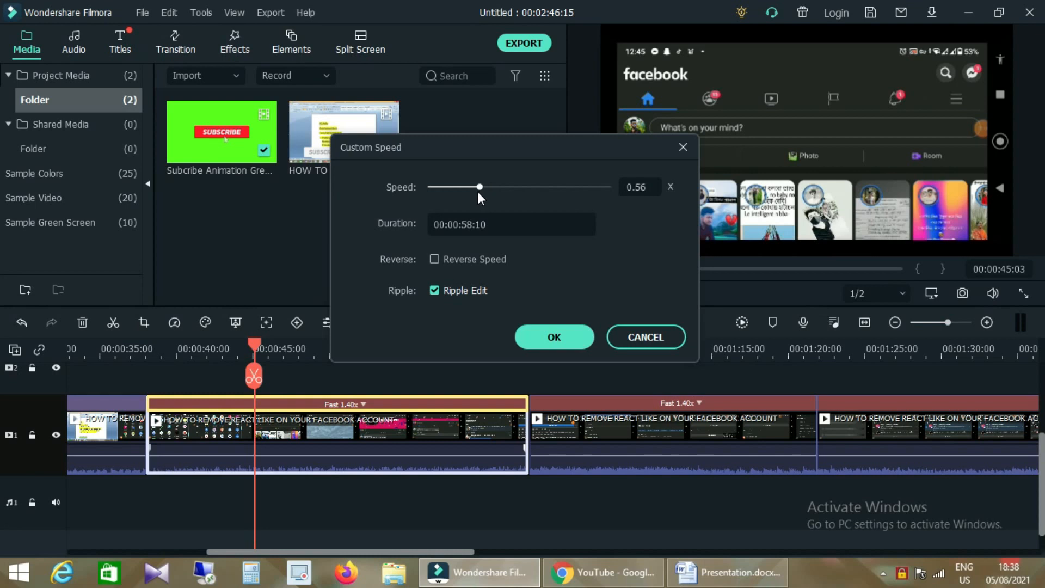
click(559, 340)
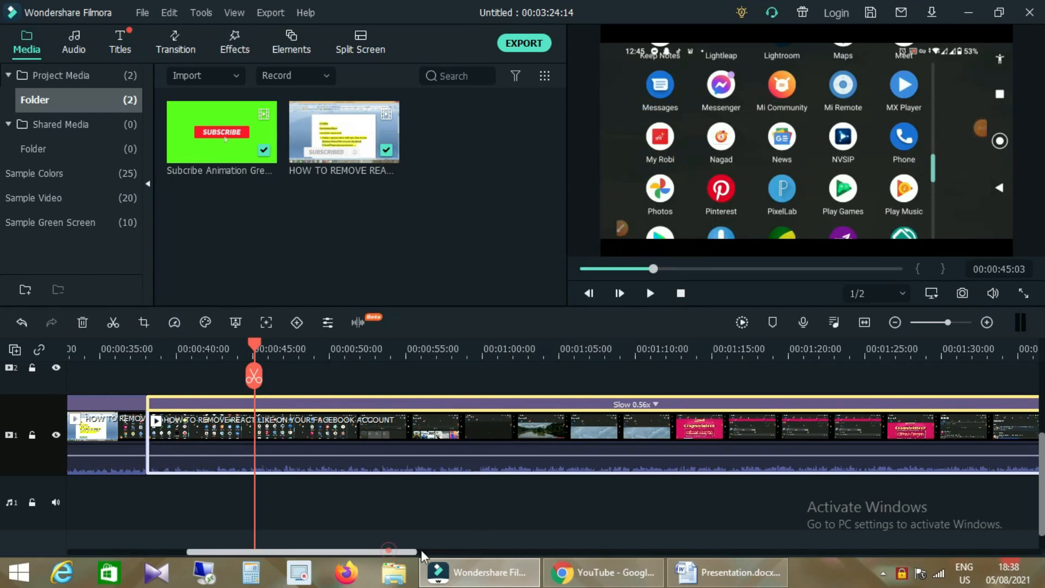
- Slow the third segment of the recording down to a custom speed of 0.73x
drag(420, 550, 616, 543)
click(344, 401)
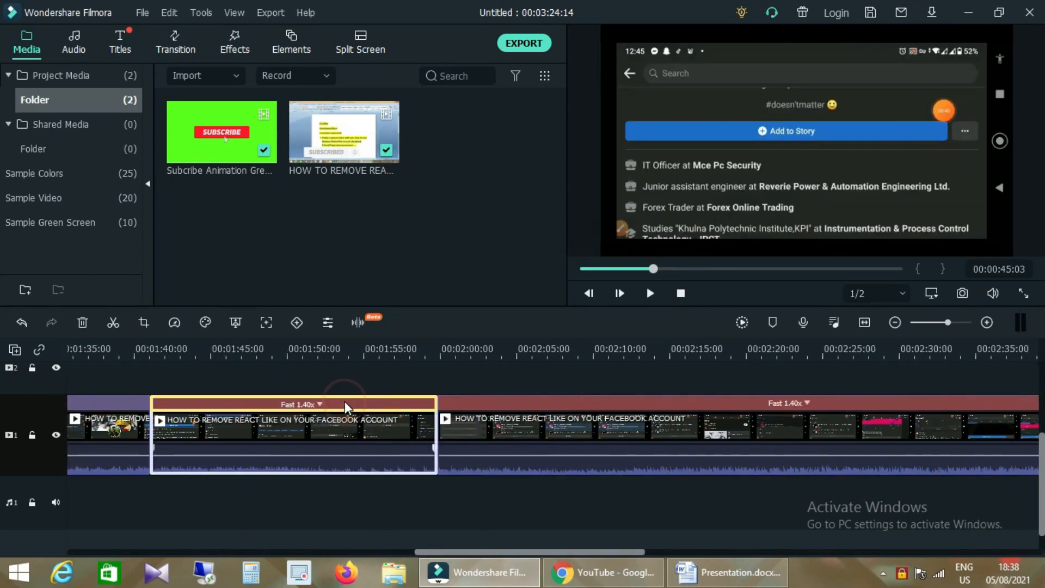
double_click(347, 403)
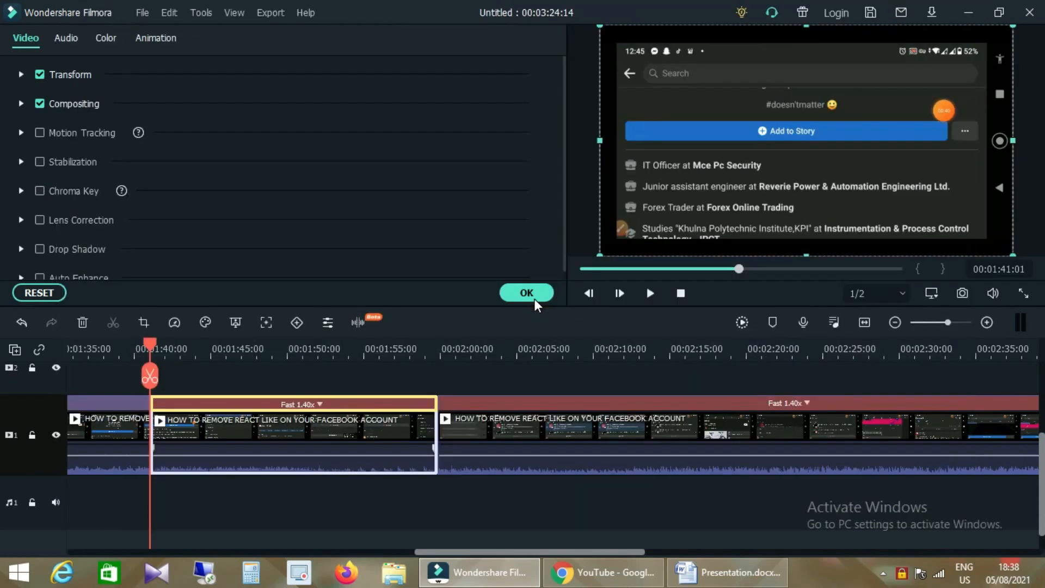
right_click(351, 454)
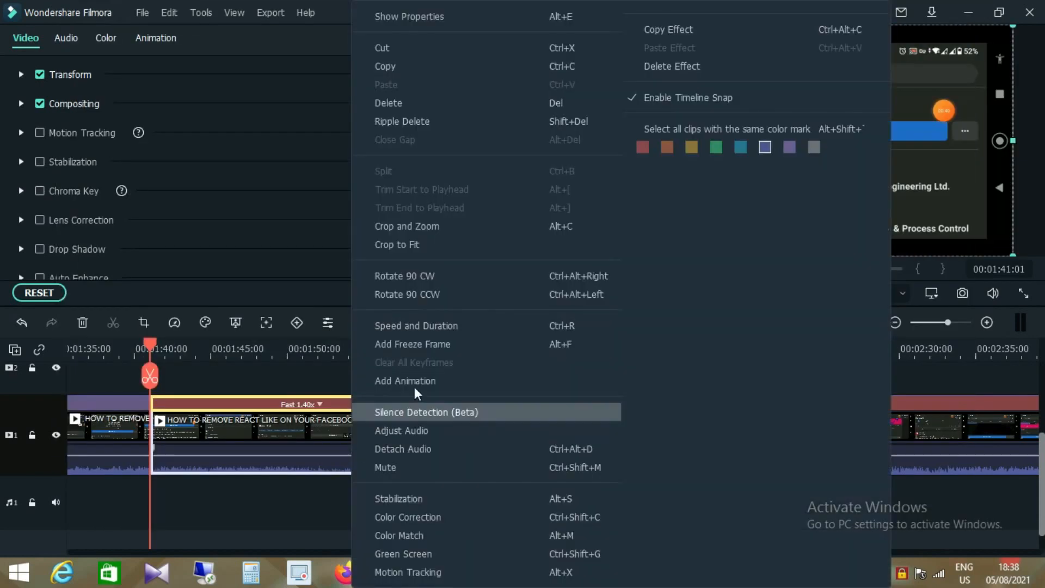
click(444, 330)
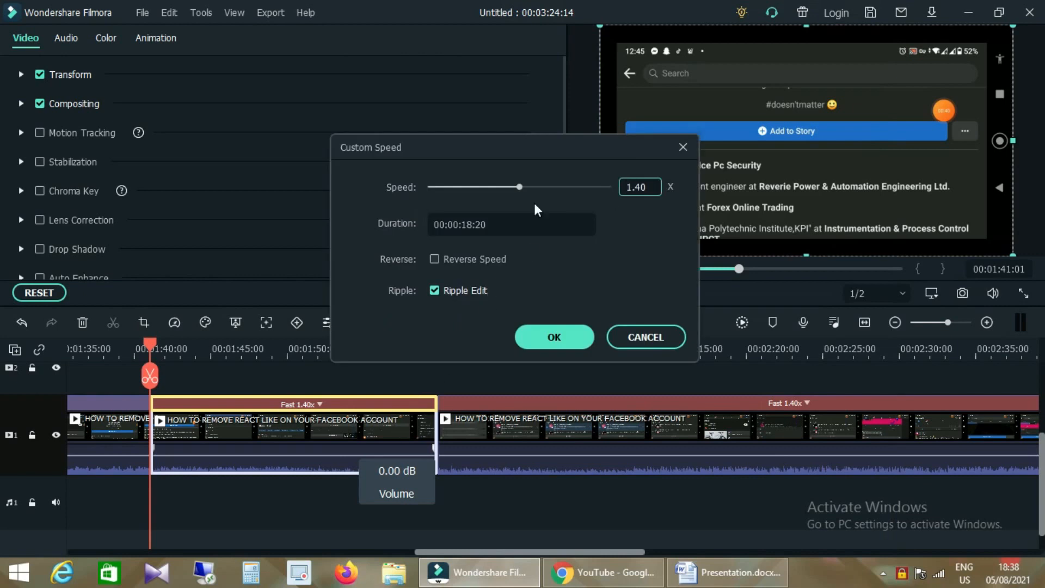
drag(517, 188, 494, 189)
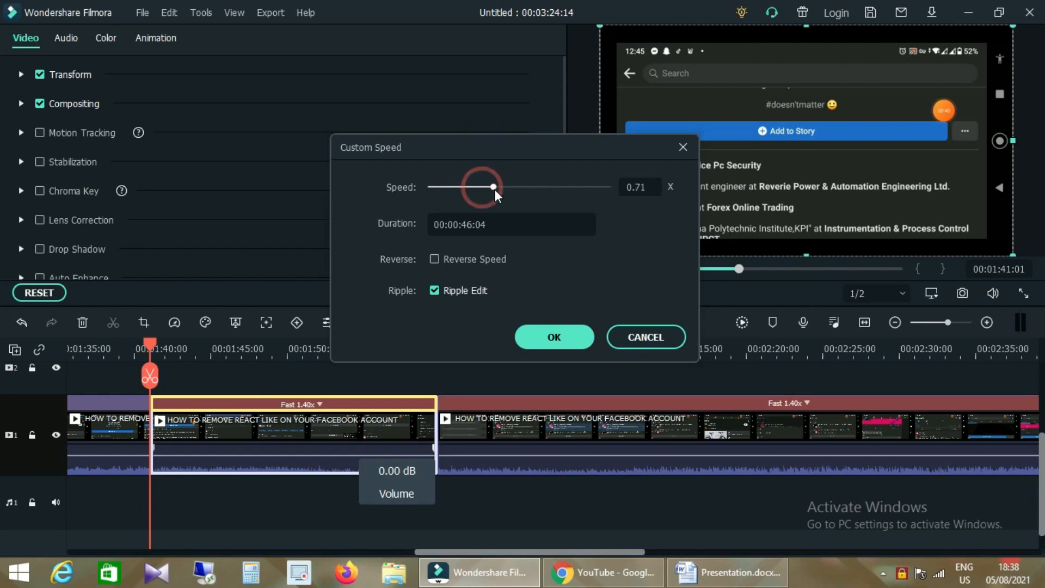
click(553, 333)
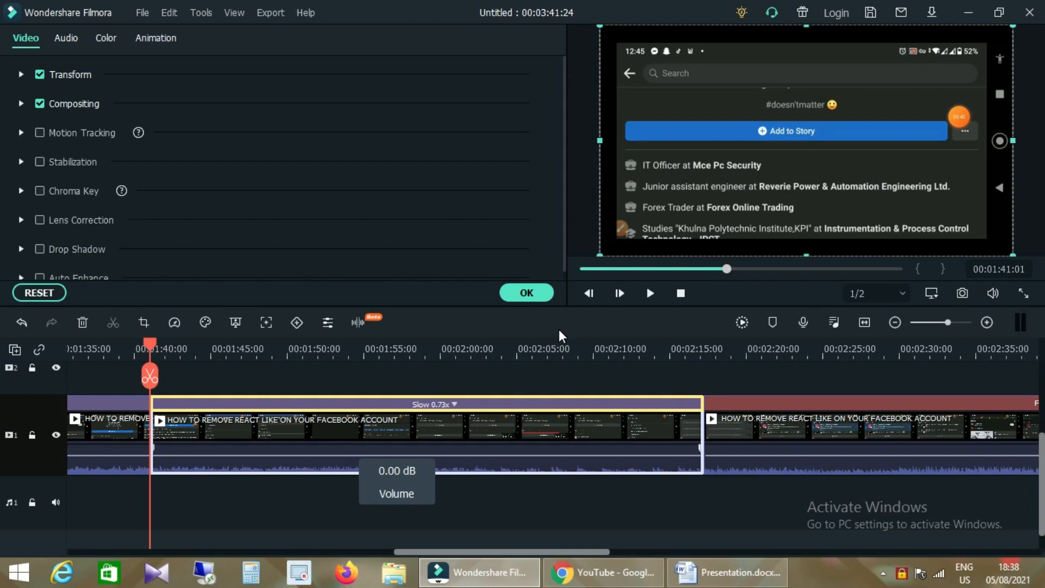
- Slow the last segment, just before the closing title, down to a custom speed of 0.80x
drag(569, 555, 784, 549)
right_click(630, 448)
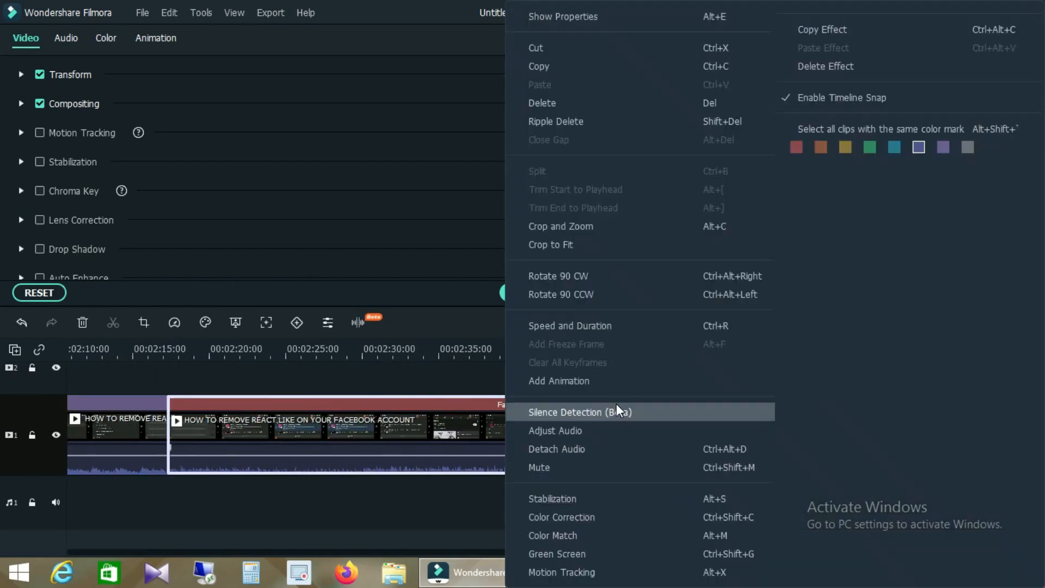
click(603, 325)
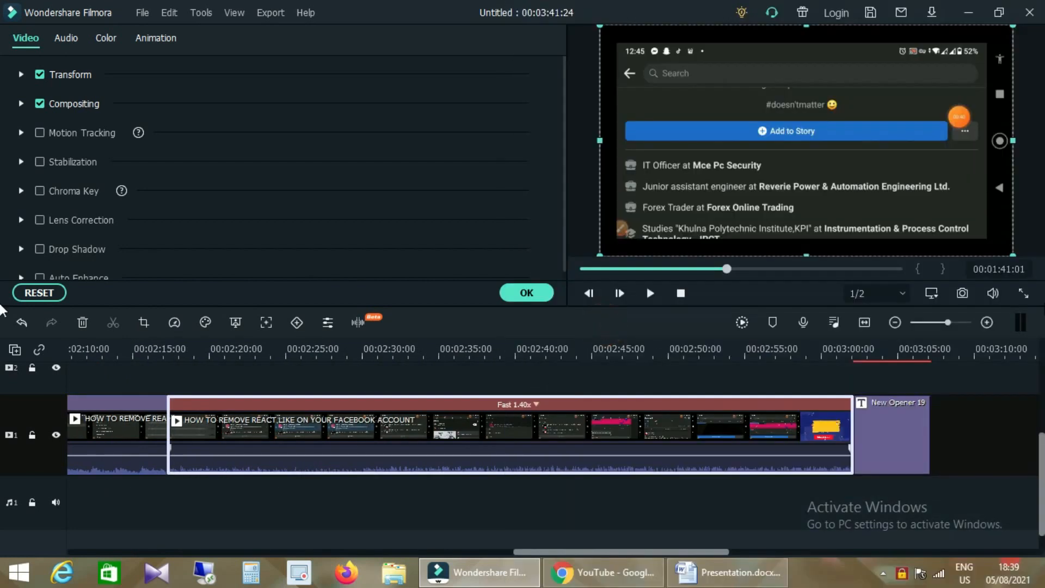
mouse_move(519, 187)
mouse_down()
mouse_move(471, 187)
mouse_move(502, 187)
mouse_up()
click(556, 332)
- Set the custom speed of the still selected last segment to 1.00x
drag(514, 551, 109, 563)
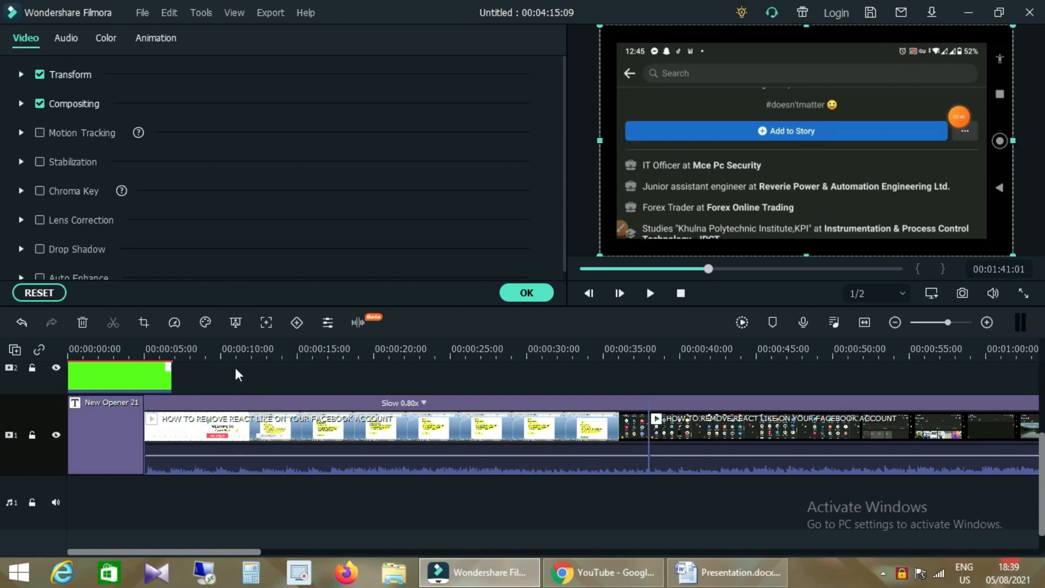
click(174, 322)
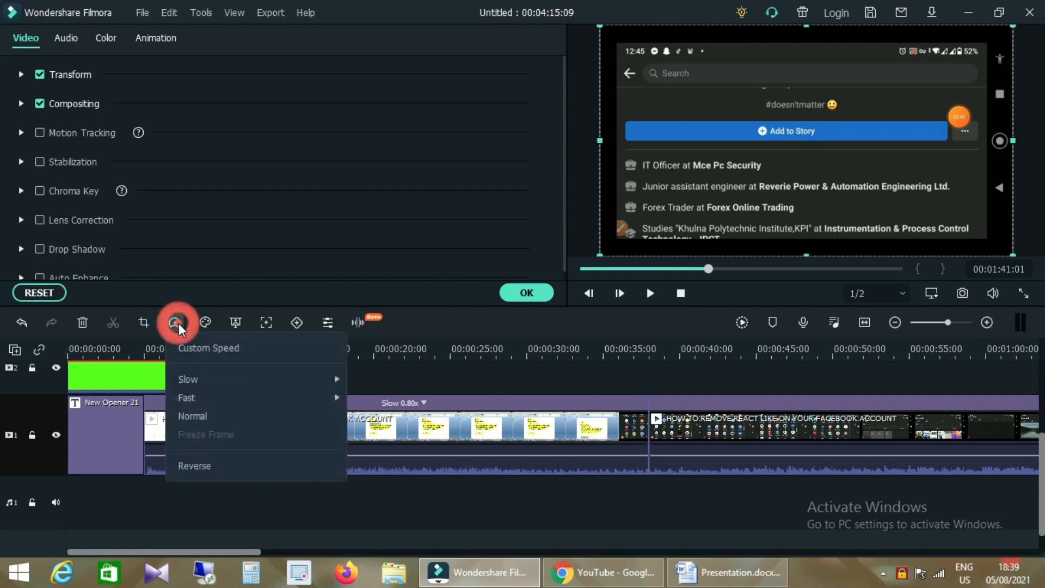
click(204, 351)
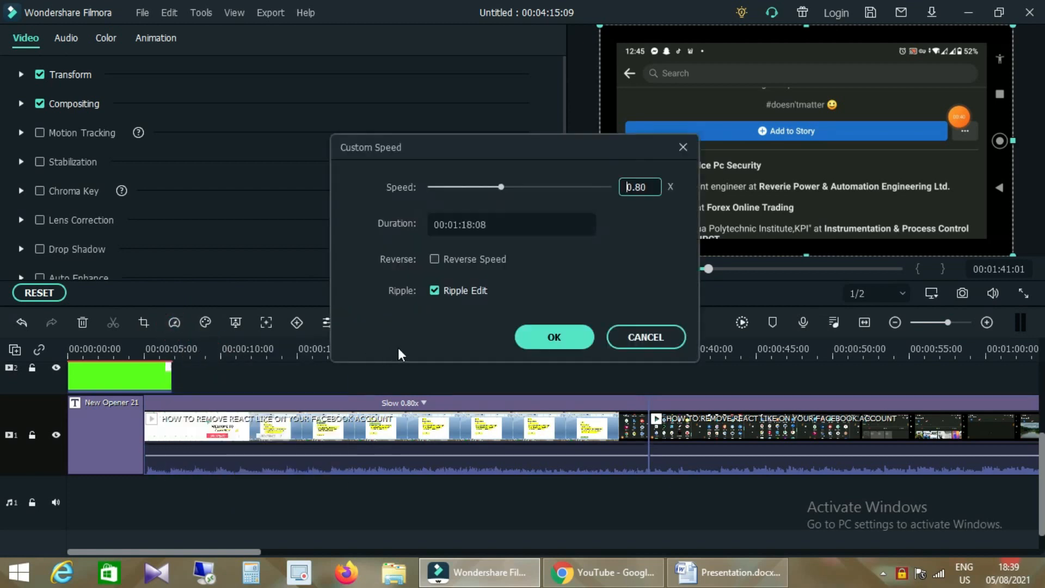
double_click(648, 186)
text(1.00)
click(565, 338)
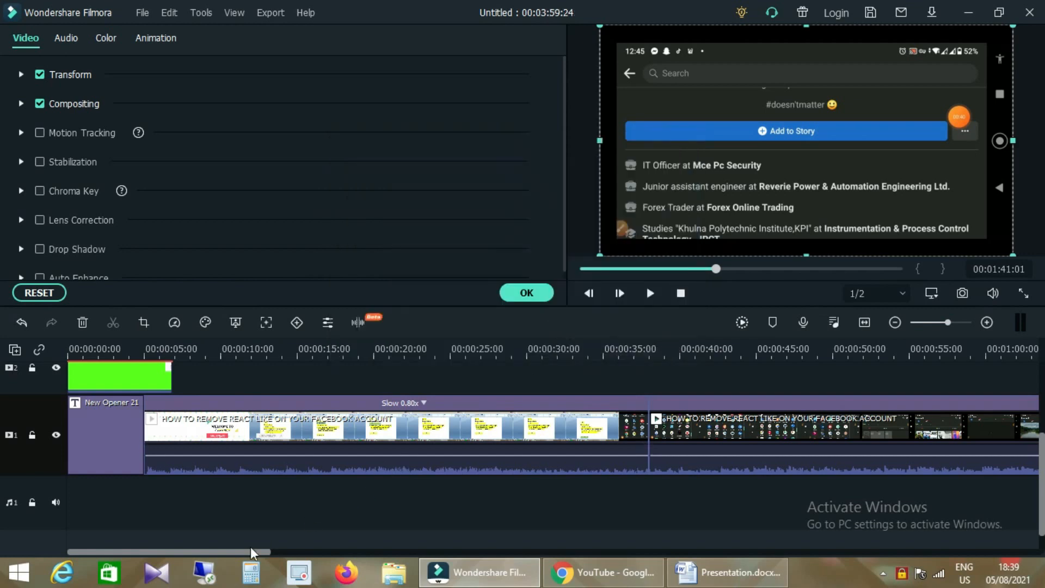
- Set the custom speed of the third segment of the recording to 1x
drag(250, 551, 622, 551)
scroll(626, 446, down, 5)
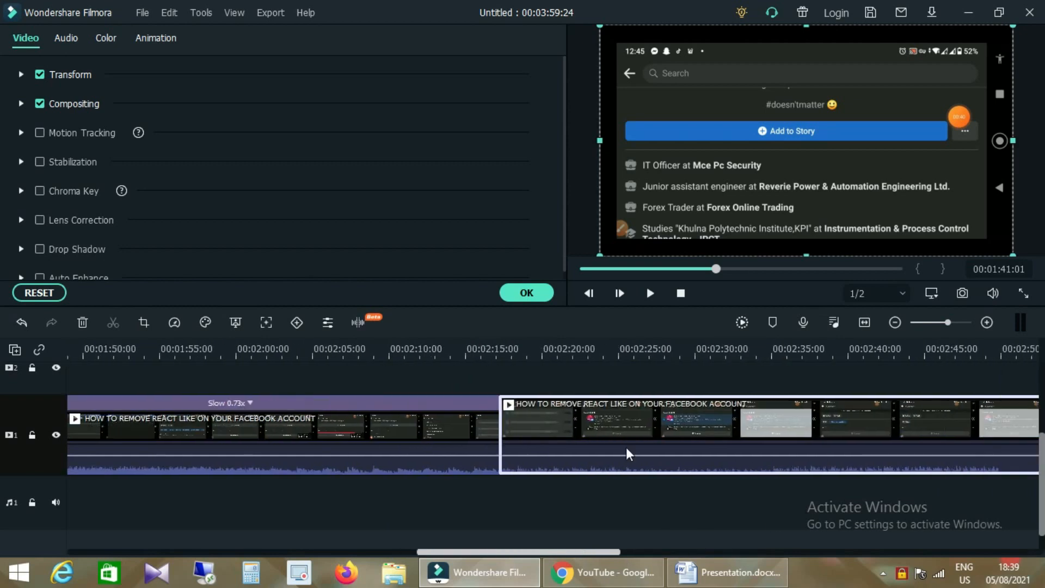
drag(533, 554, 448, 551)
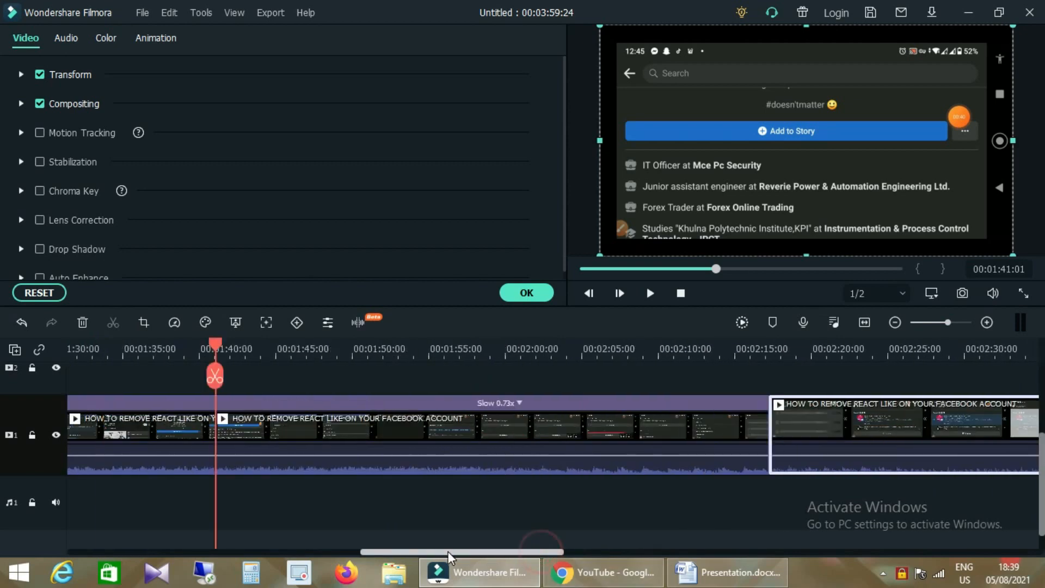
click(530, 433)
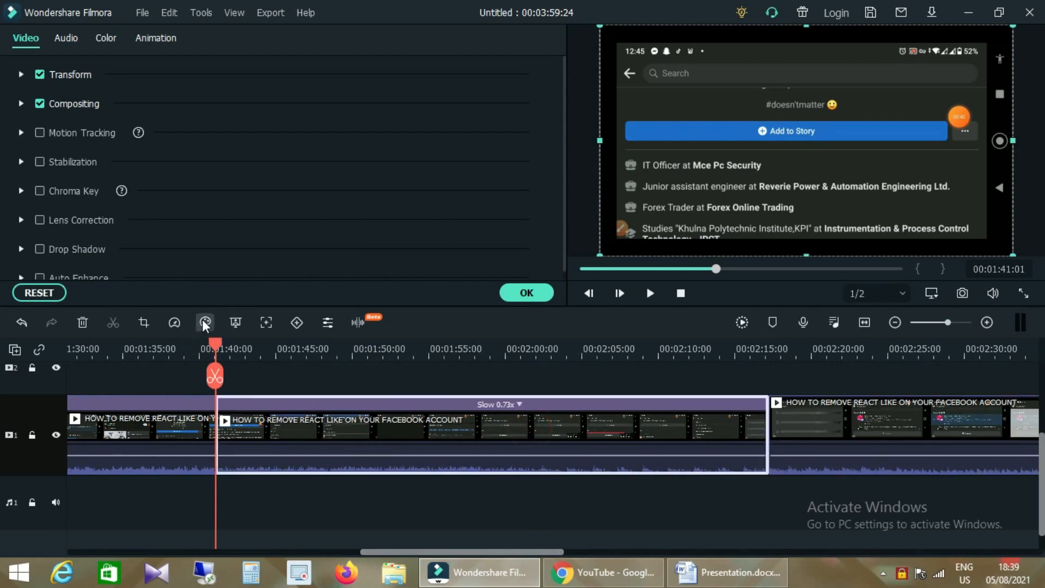
click(175, 322)
click(275, 354)
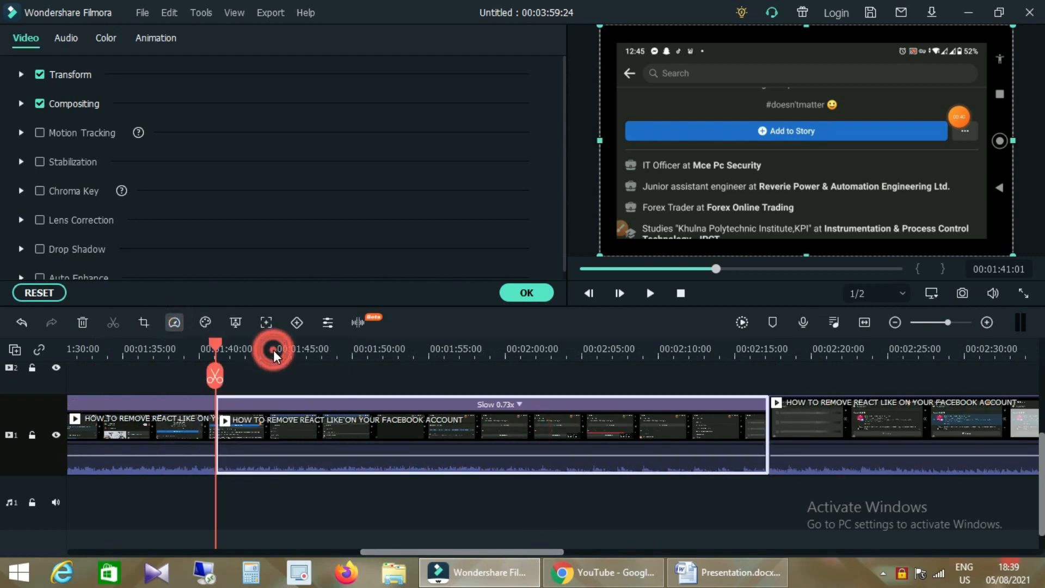
double_click(651, 185)
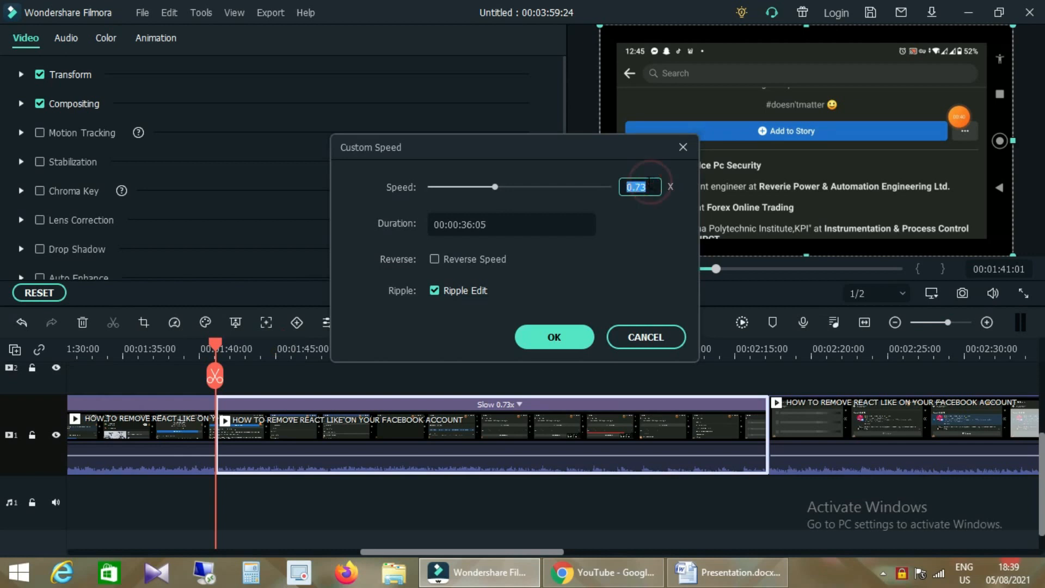
text(1)
click(574, 336)
- Set the custom speed of the second segment of the recording to 1x
drag(488, 548, 332, 551)
click(424, 416)
click(174, 322)
click(210, 347)
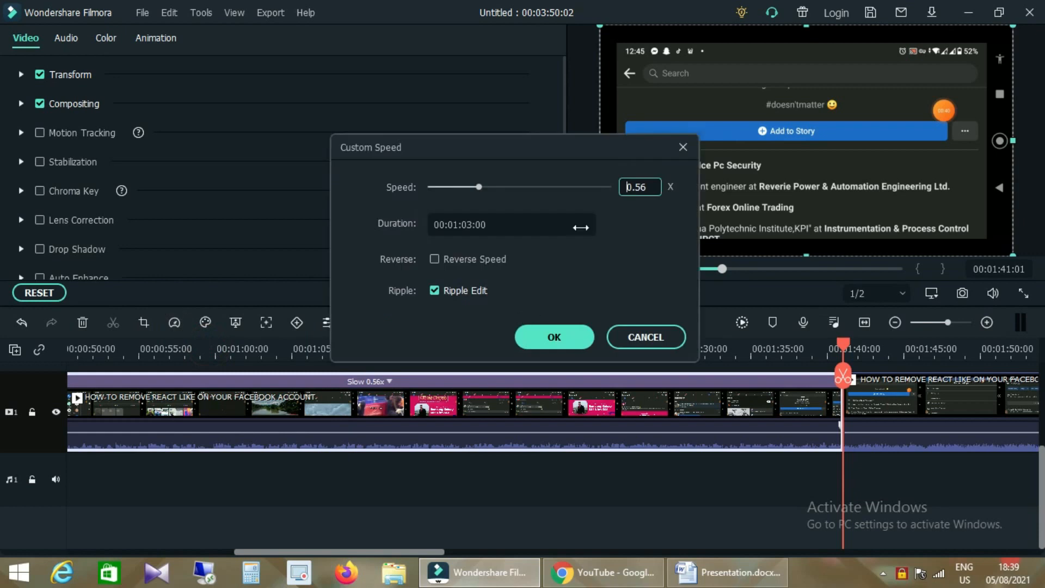
drag(642, 187, 596, 188)
text(1)
click(552, 335)
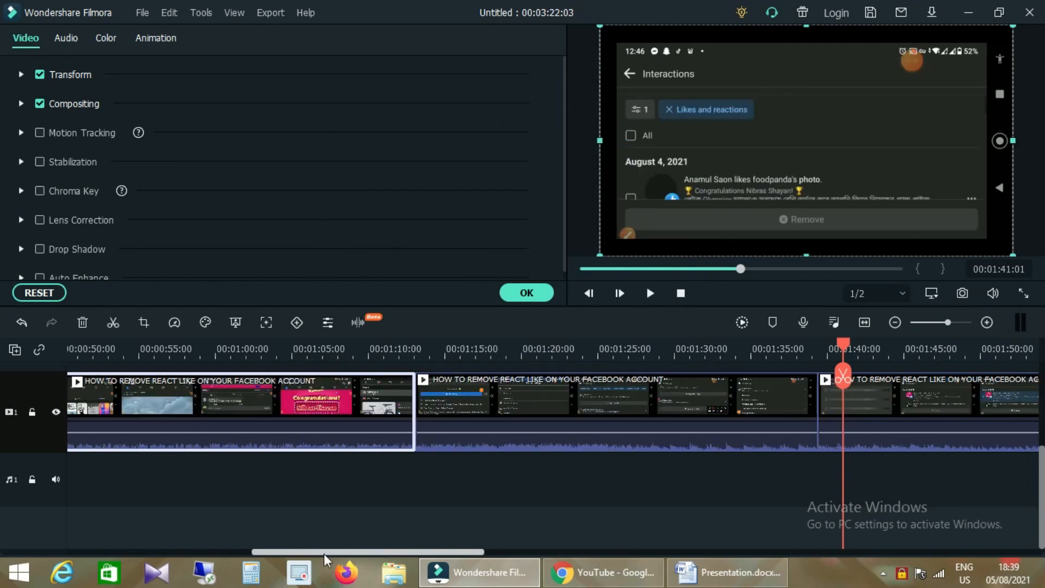
- Set the custom speed of the first segment to 1x and return to the timeline's start
scroll(287, 421, left, 5)
click(286, 416)
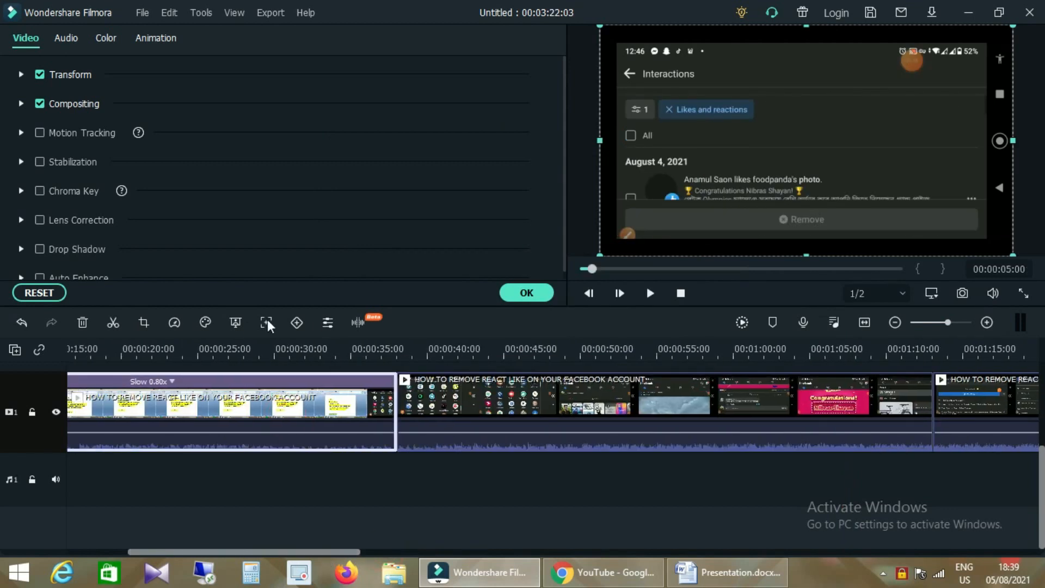
click(174, 322)
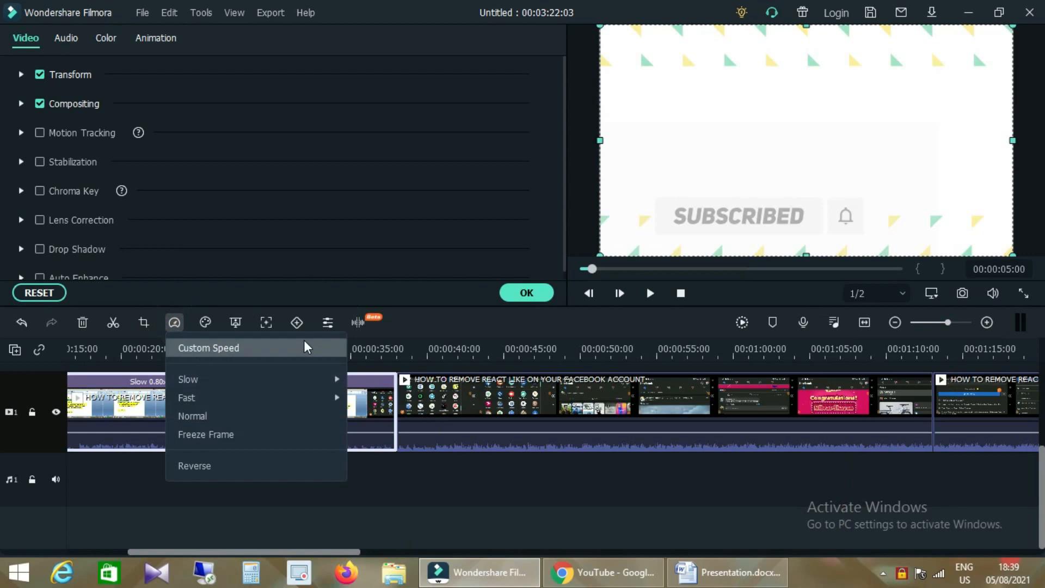
double_click(644, 187)
drag(644, 187, 608, 194)
text(1)
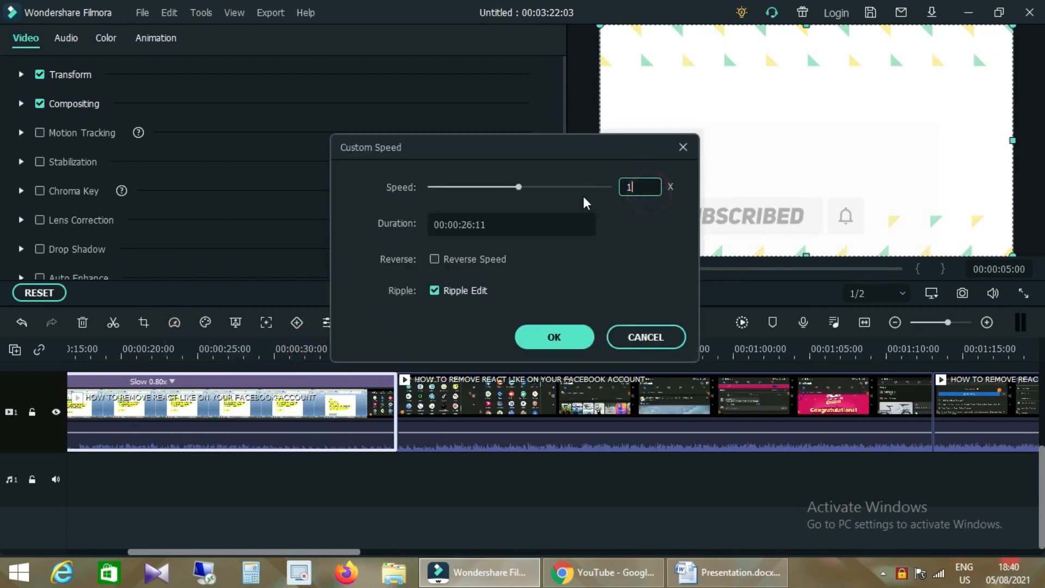
click(545, 336)
drag(341, 547, 241, 543)
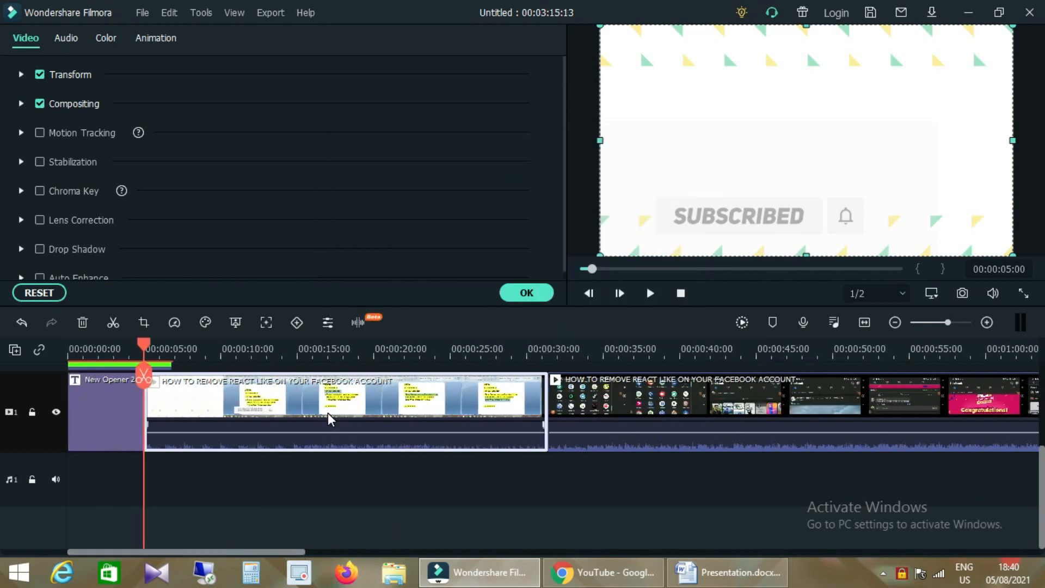
- Look over the available speed options for the first segment and close the clip's property settings
scroll(328, 413, up, 1)
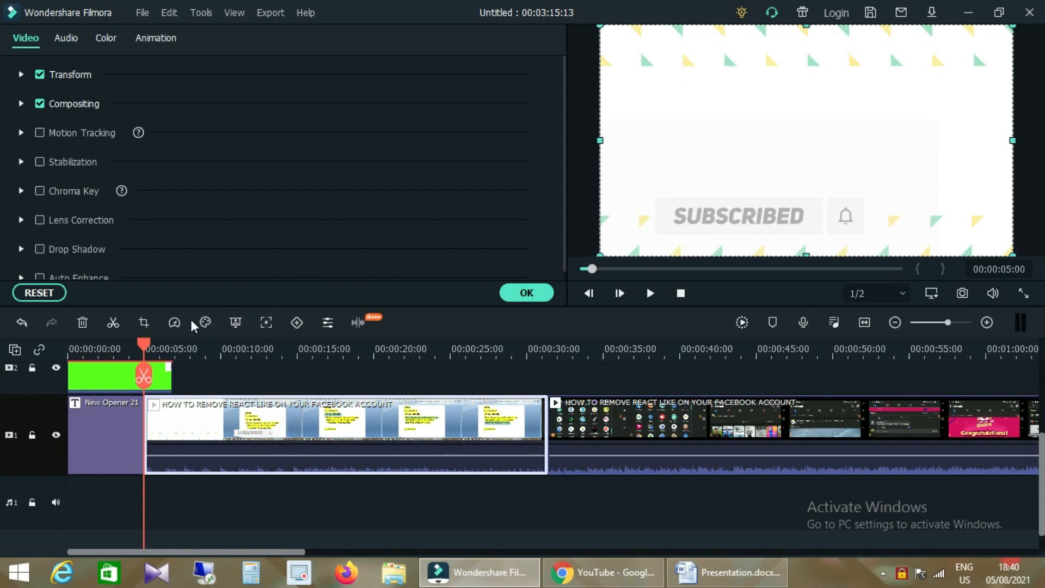
click(174, 323)
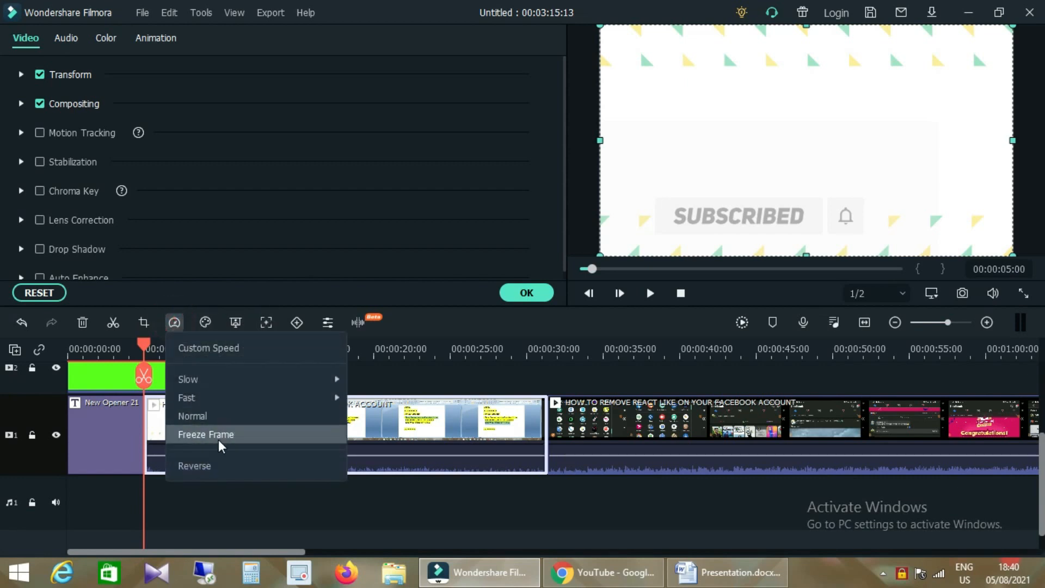
click(330, 415)
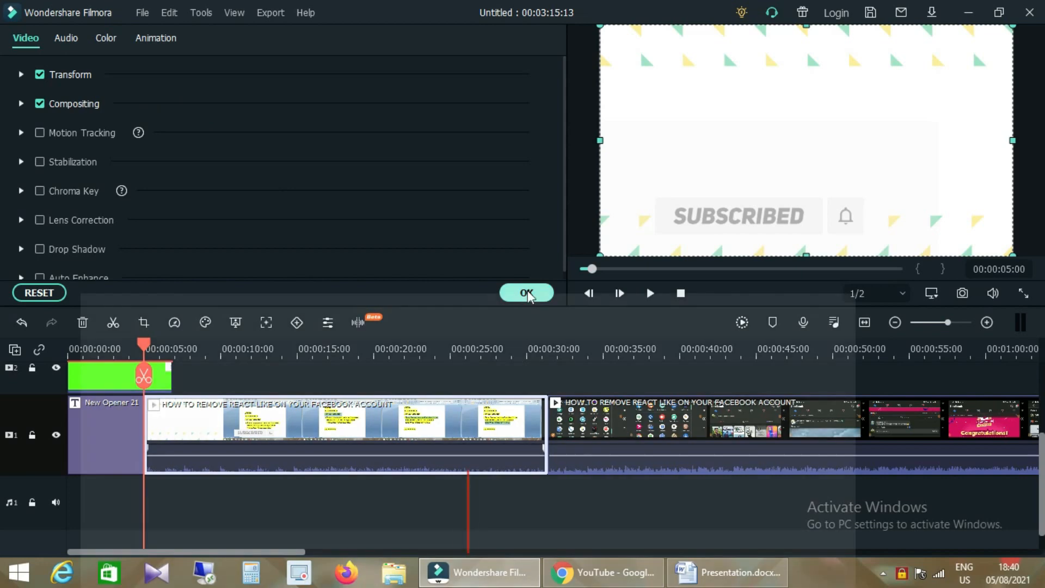
click(526, 292)
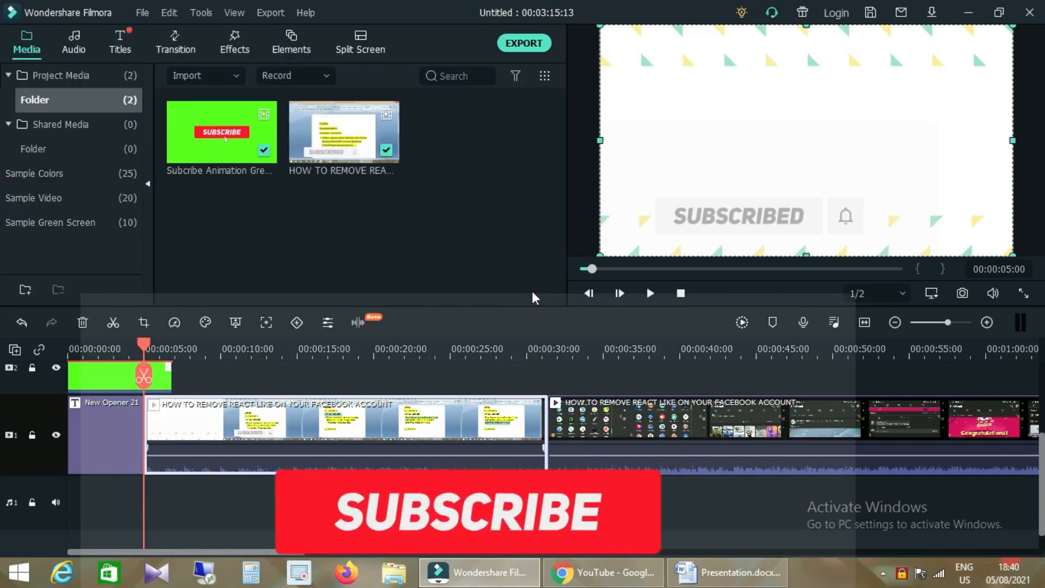